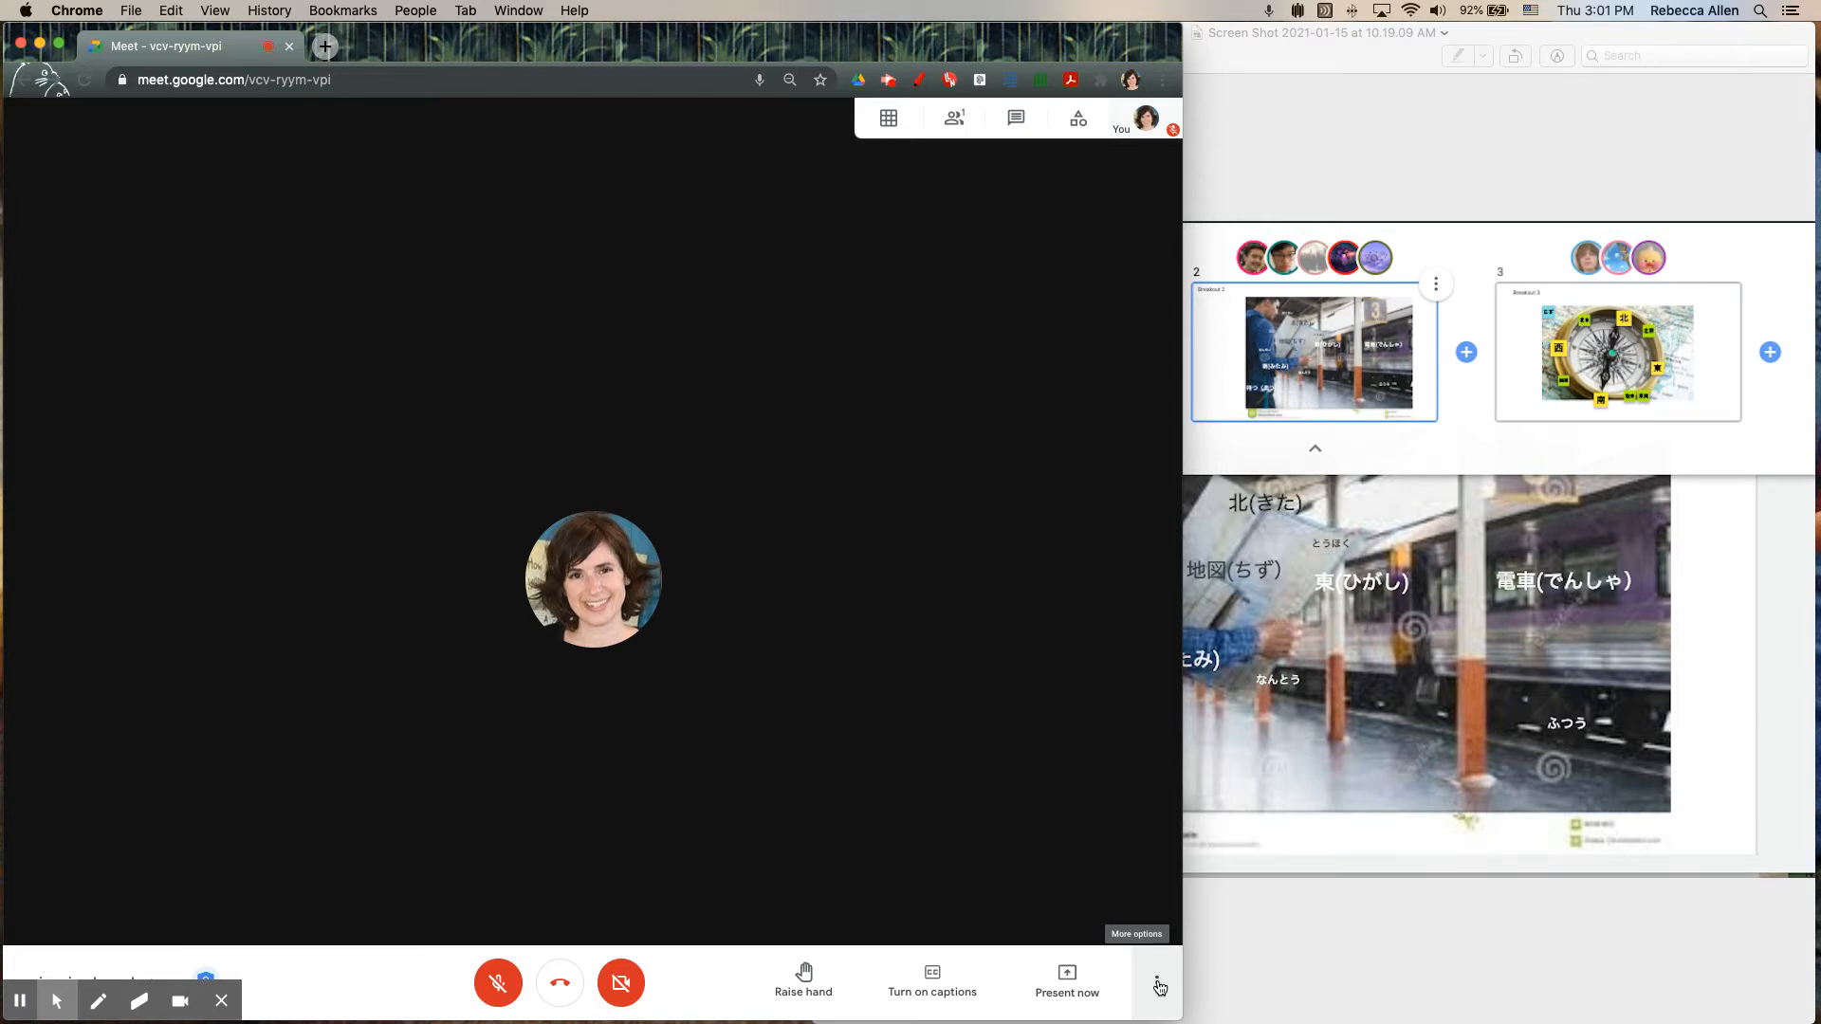
Start a new whiteboard for the meeting and check its frame overview.
{"action": "left_click", "coordinate": [1159, 988]}
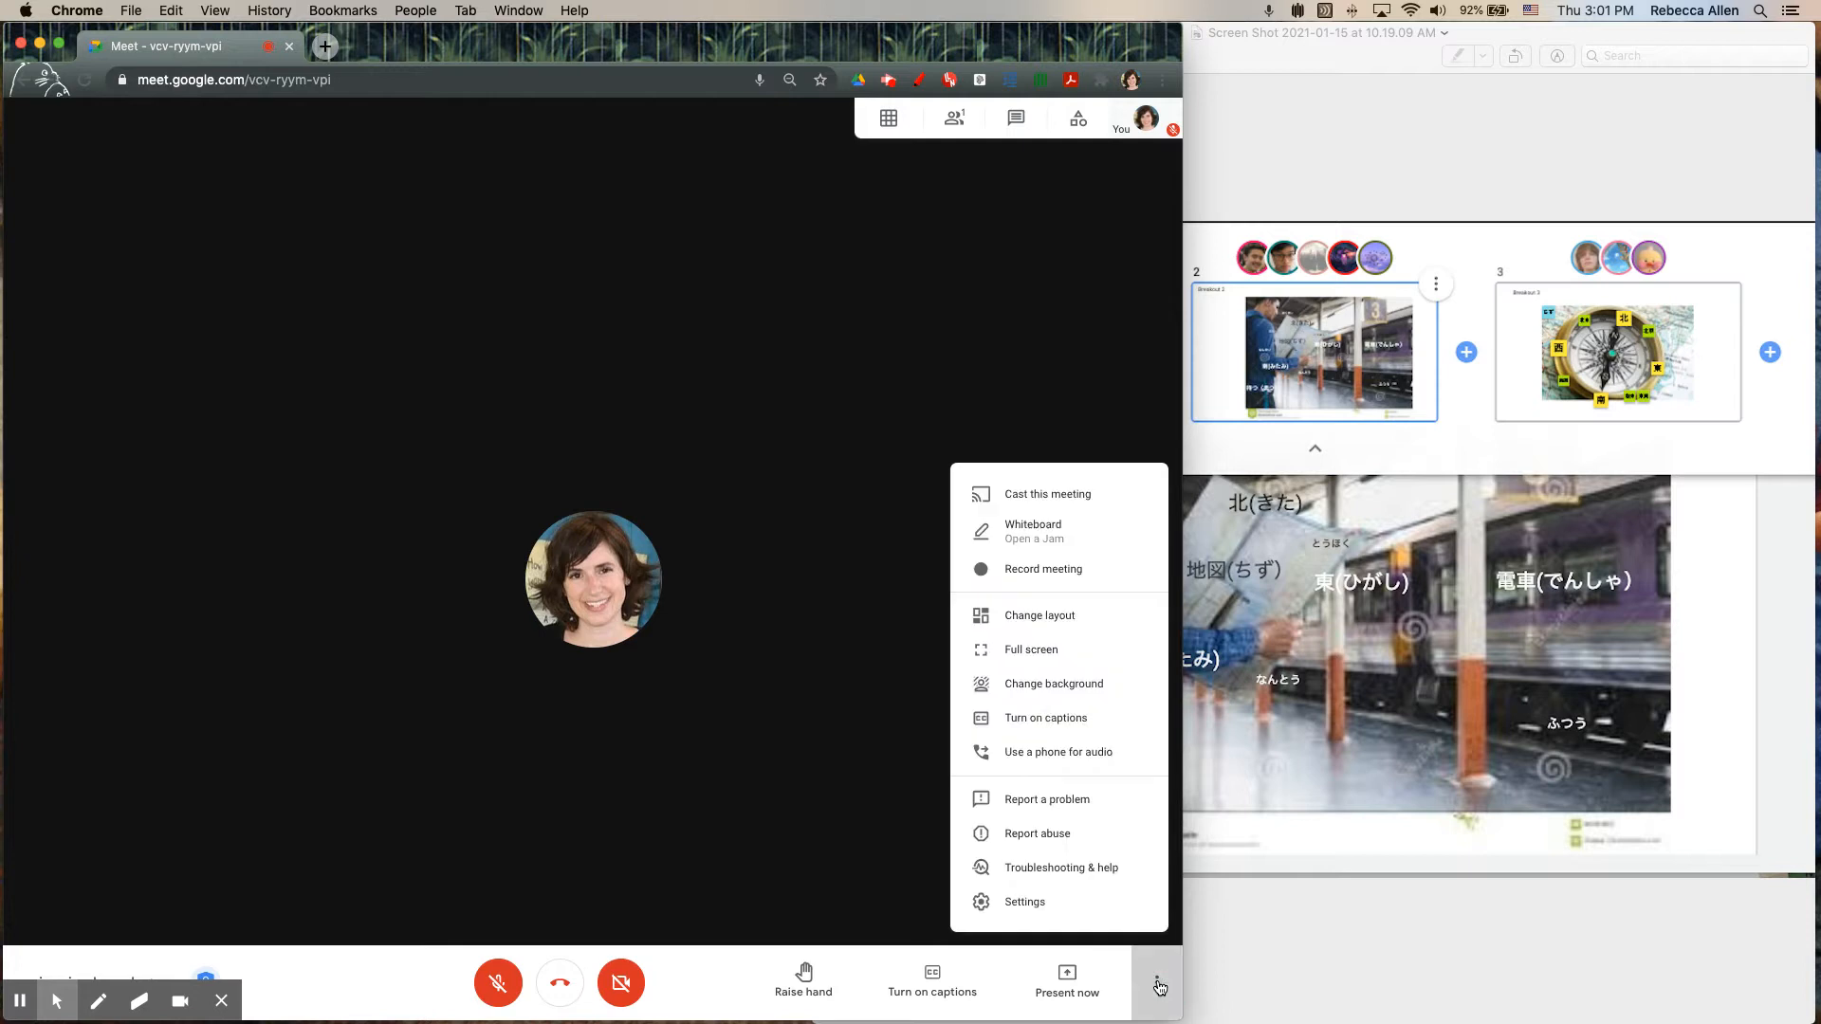
{"action": "left_click", "coordinate": [1051, 536]}
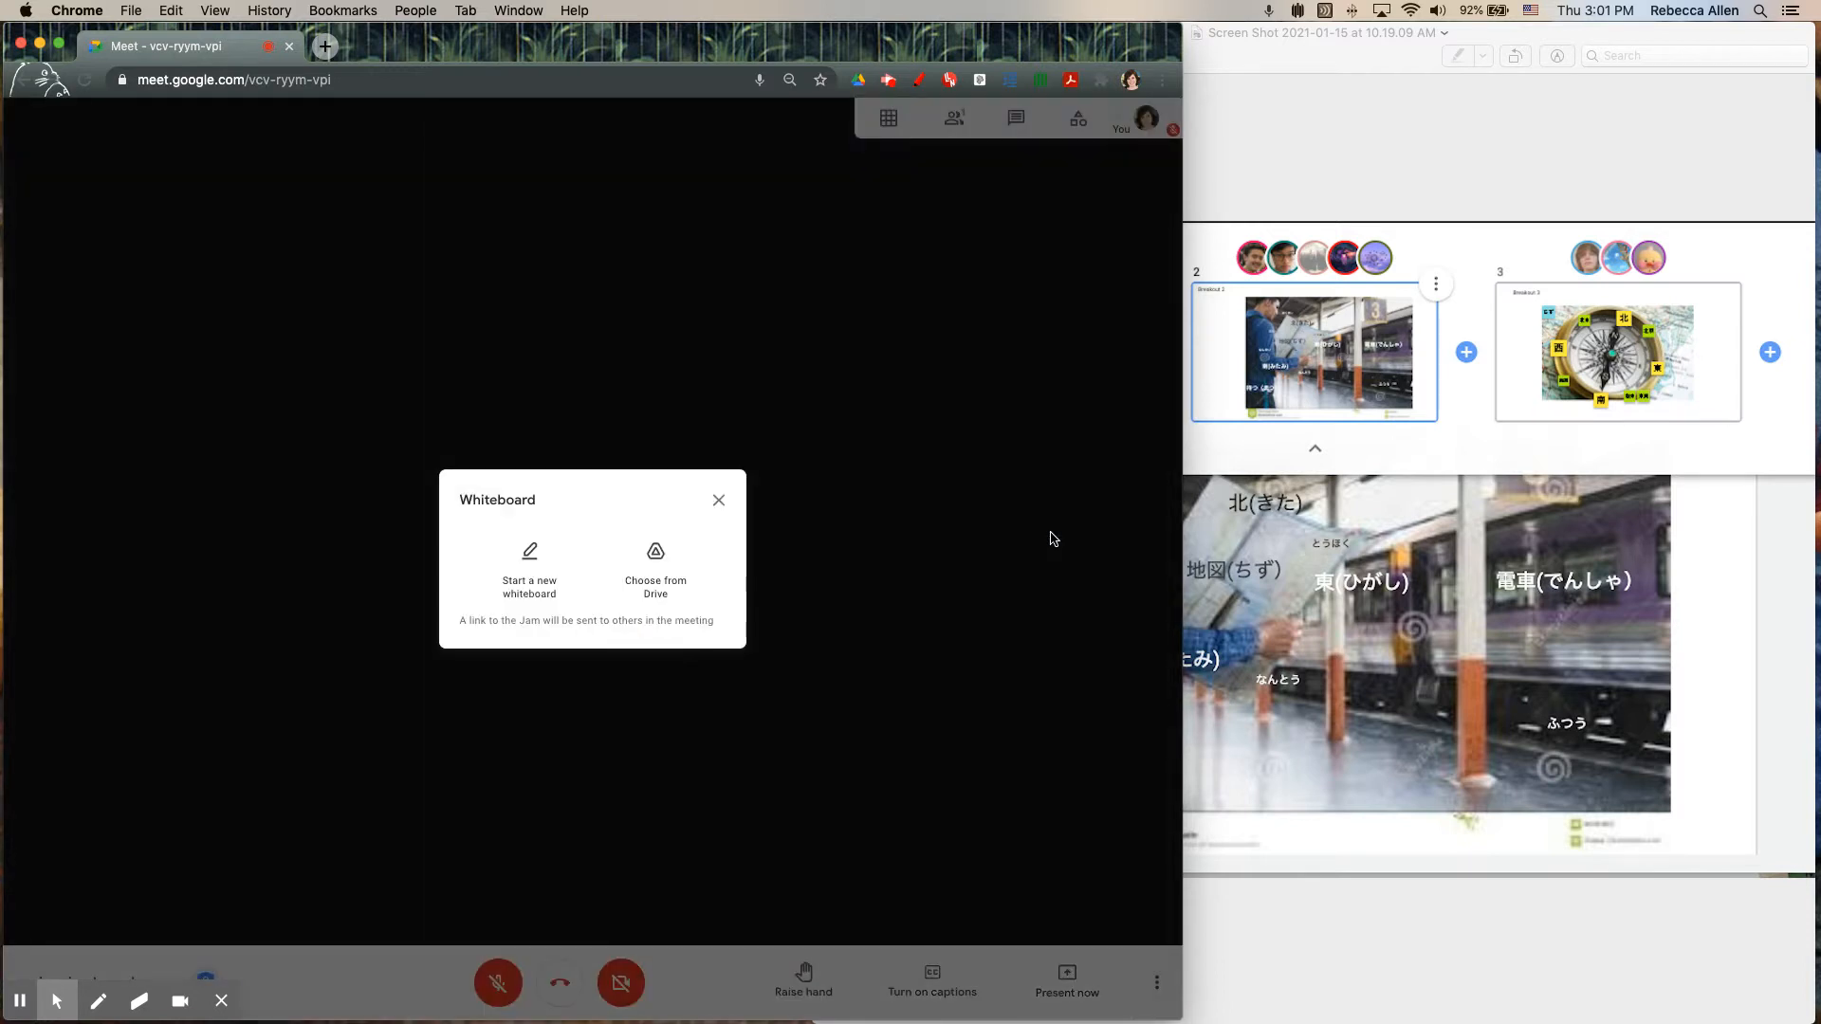
{"action": "left_click", "coordinate": [529, 568]}
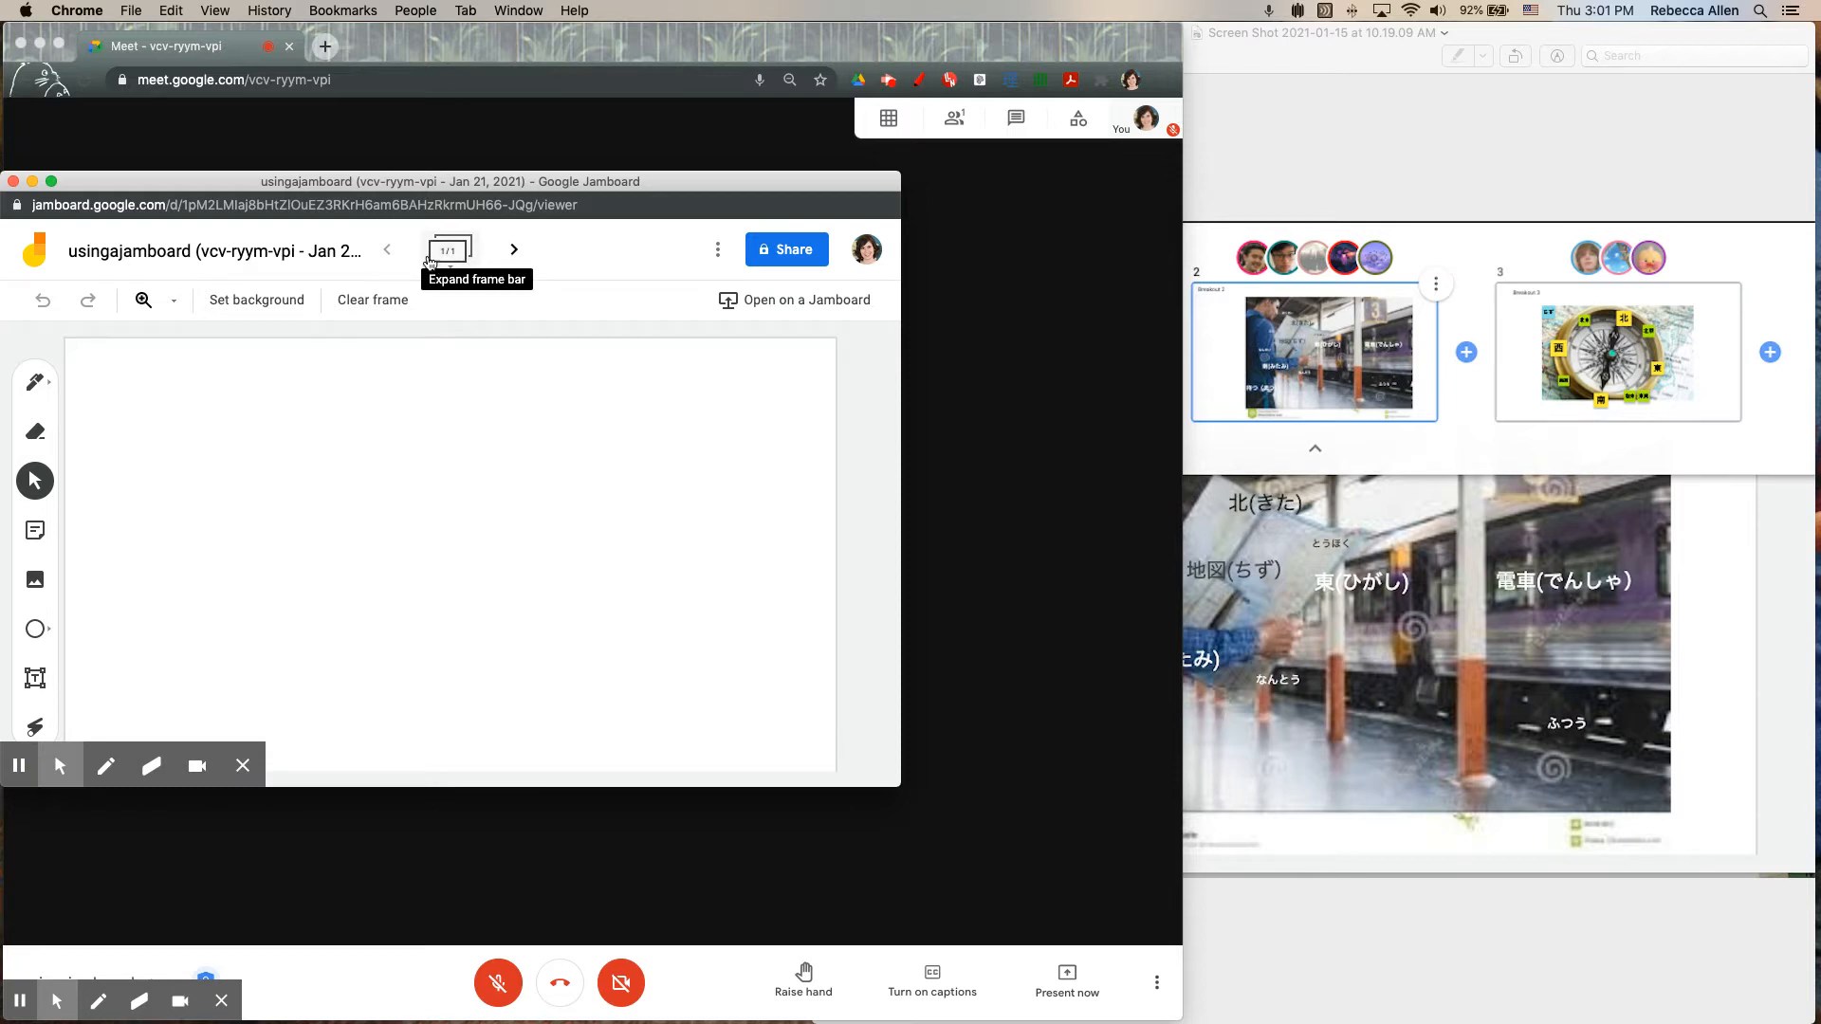
{"action": "left_click", "coordinate": [450, 254]}
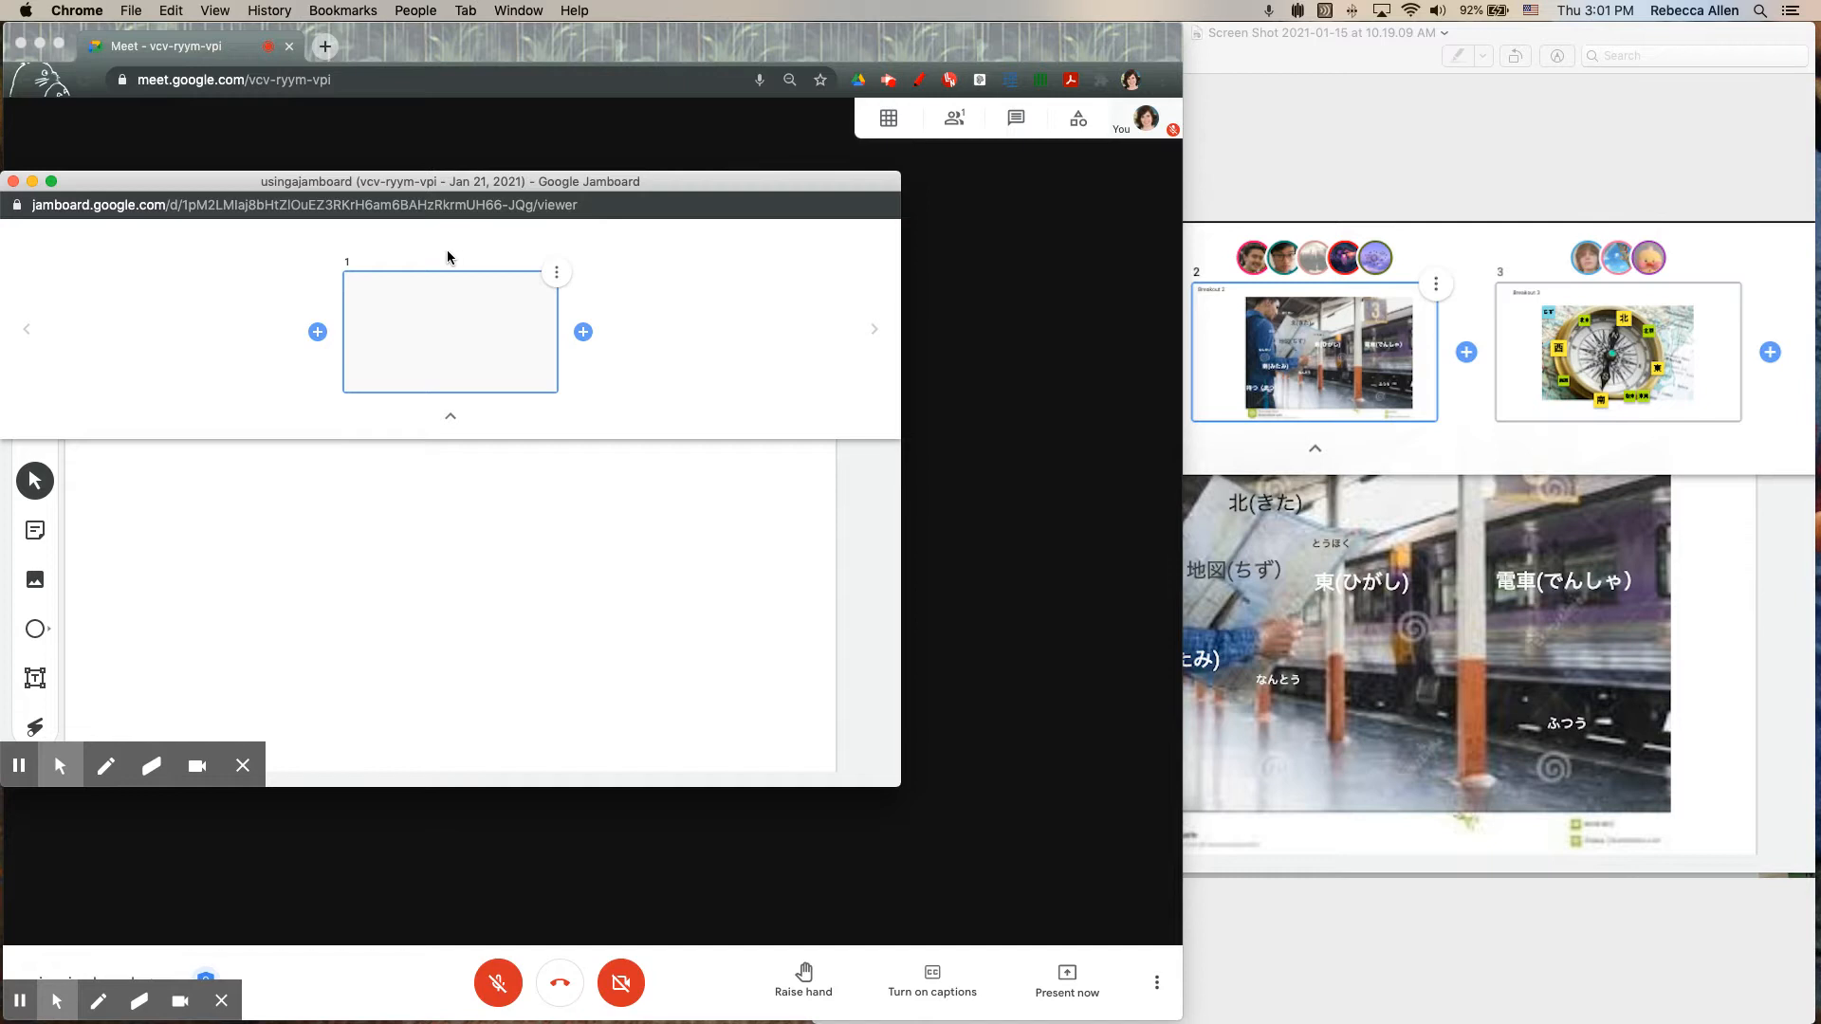
{"action": "left_click", "coordinate": [452, 418]}
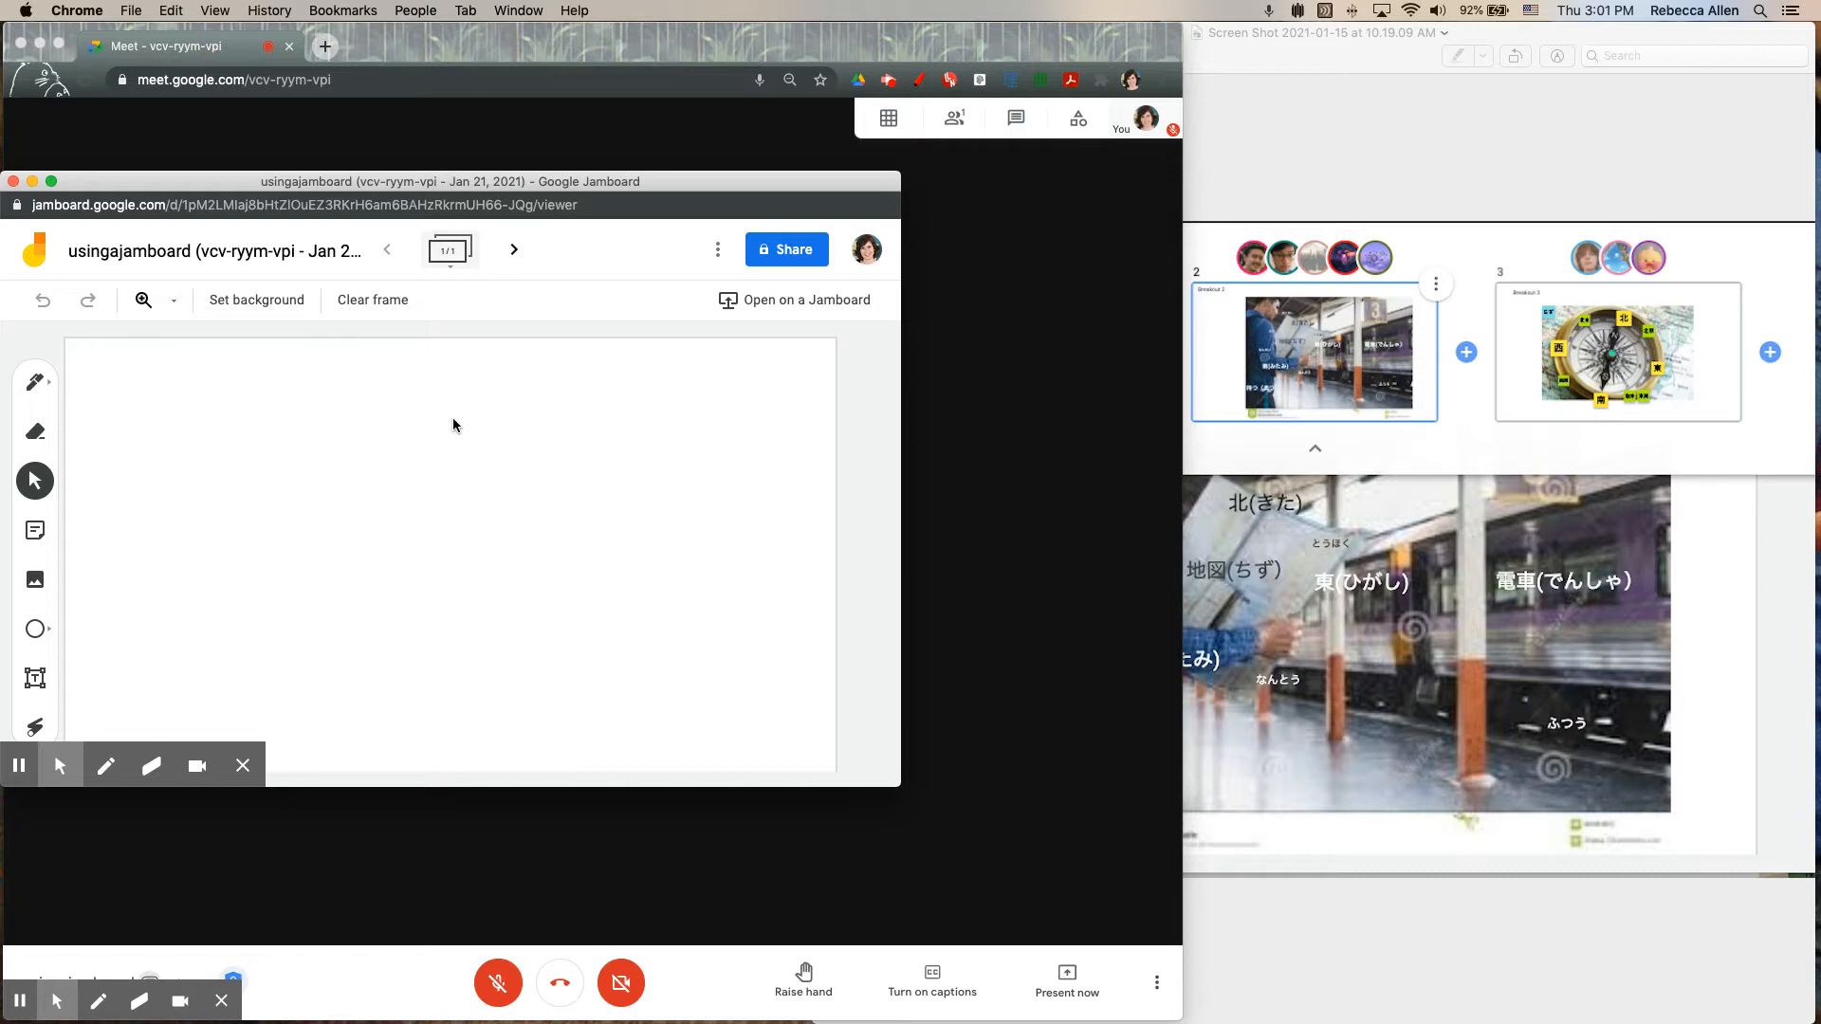
Add a text box reading "Breakout 1" near the upper-left corner of the first frame.
{"action": "left_click", "coordinate": [35, 678]}
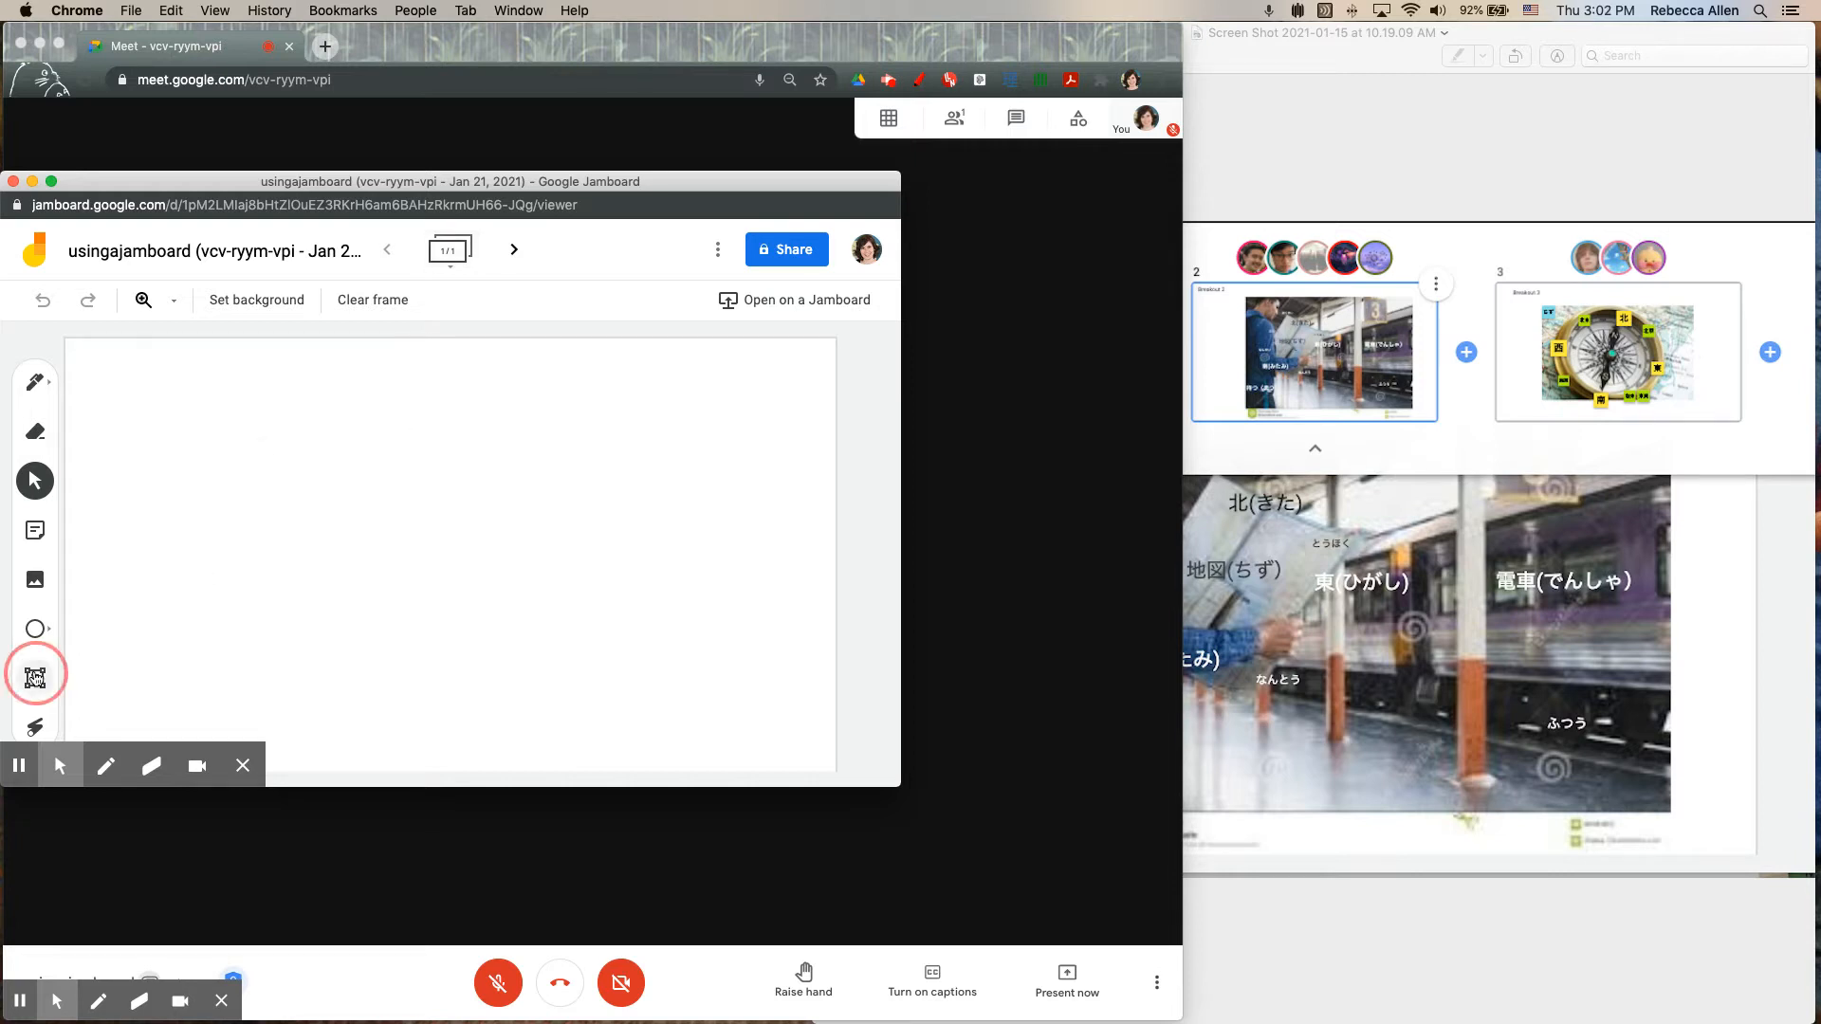
{"action": "left_click", "coordinate": [108, 371]}
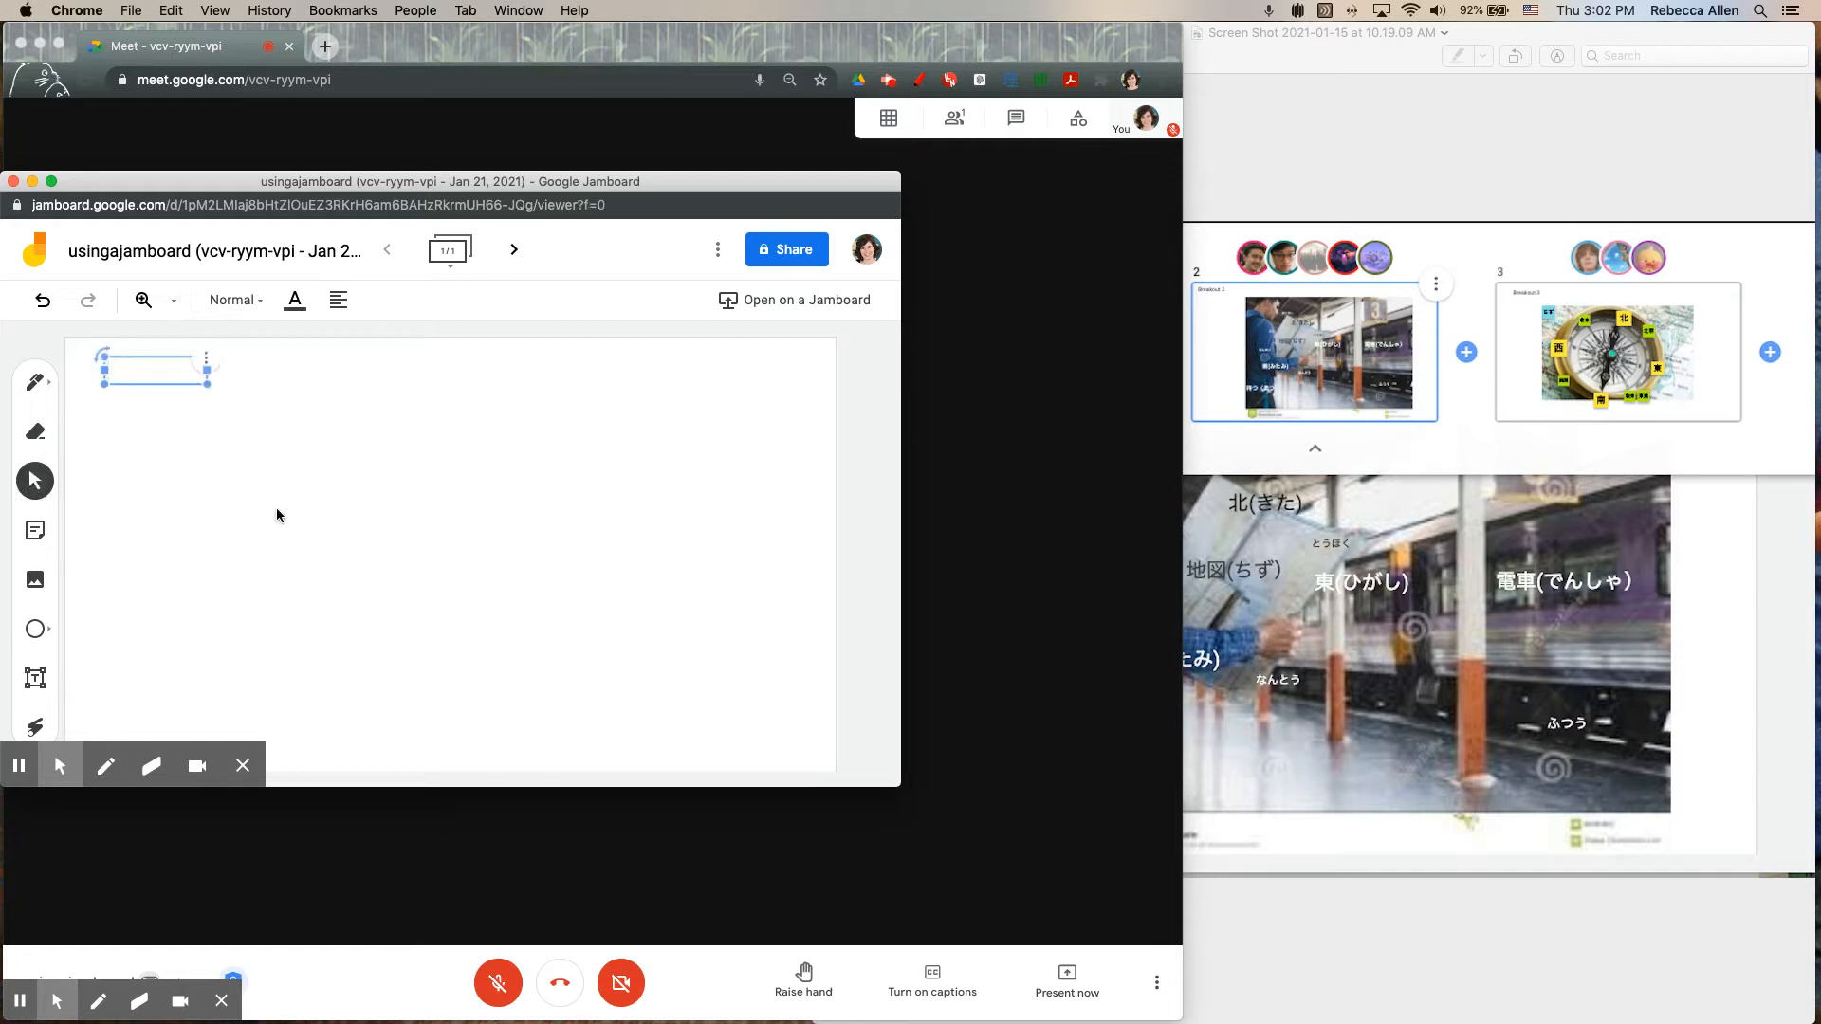
{"action": "left_click", "coordinate": [143, 371]}
{"action": "type", "text": "Breakout 1"}
{"action": "left_click", "coordinate": [274, 482]}
Create a second frame and label it "Breakout 2" with a text box near its upper-left corner.
{"action": "left_click", "coordinate": [517, 251]}
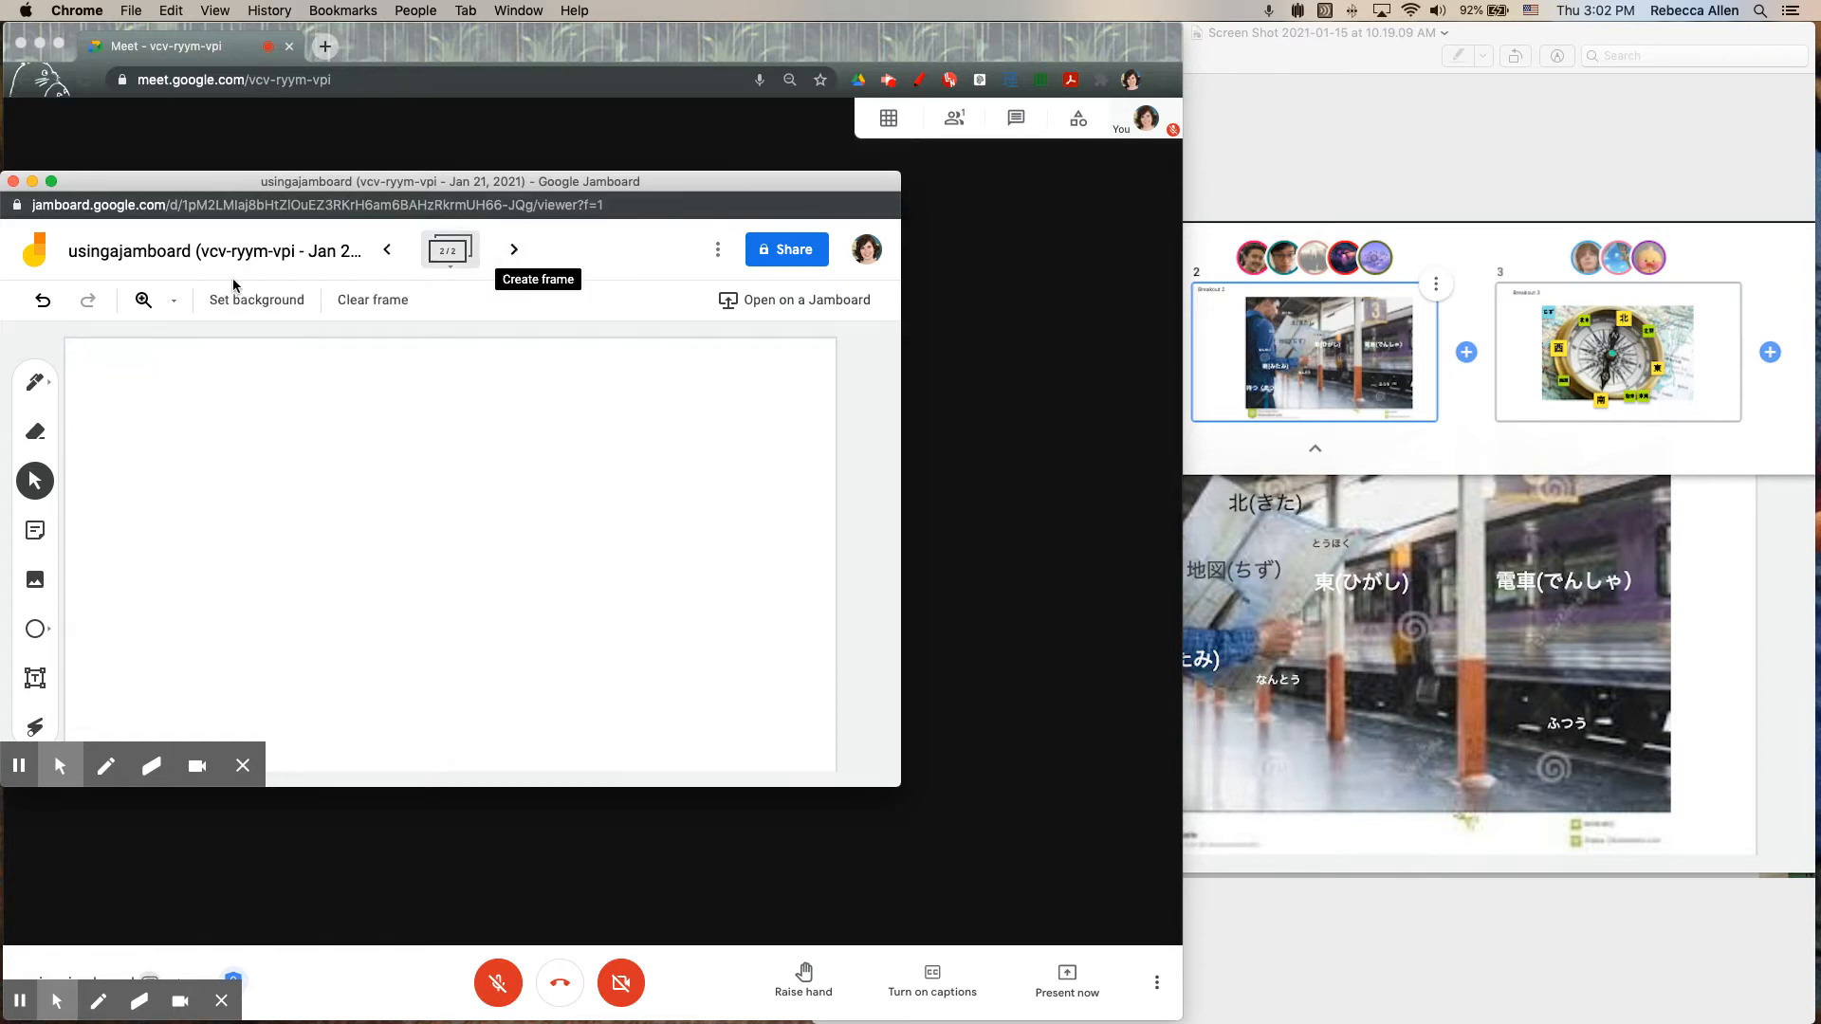
{"action": "left_click", "coordinate": [34, 678]}
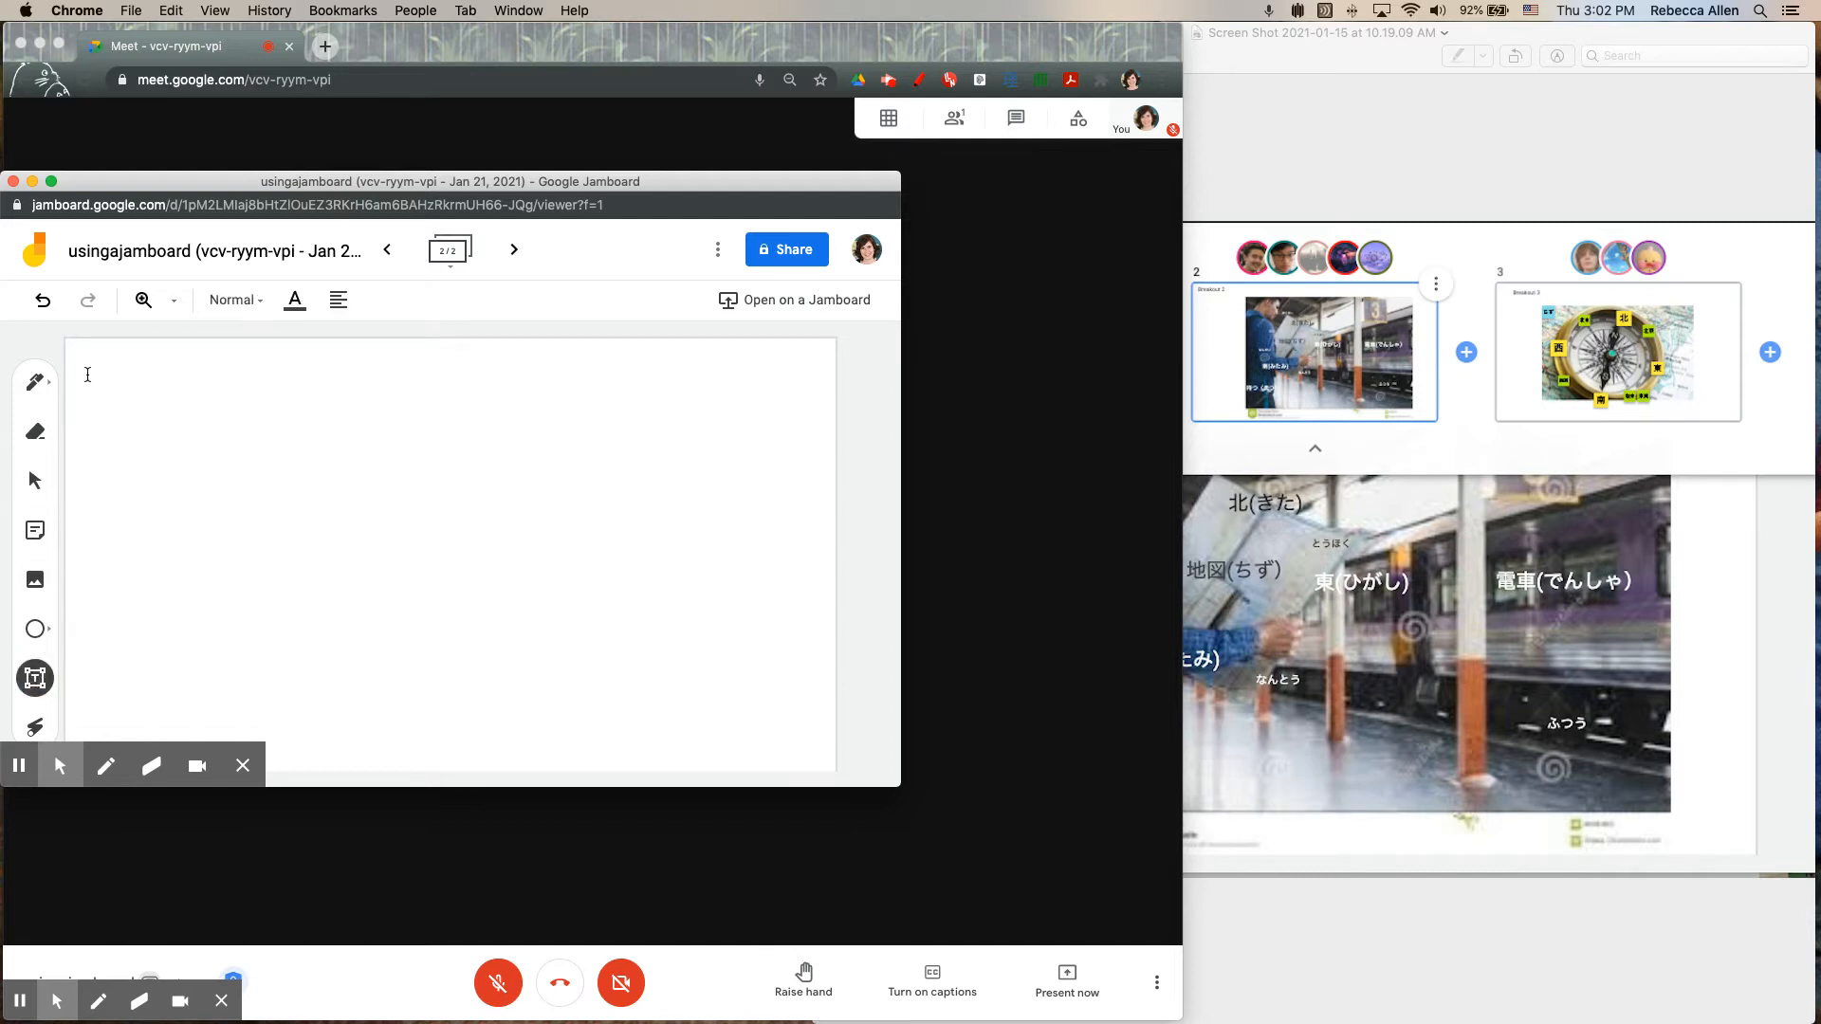
{"action": "left_click", "coordinate": [86, 374]}
{"action": "type", "text": "Break"}
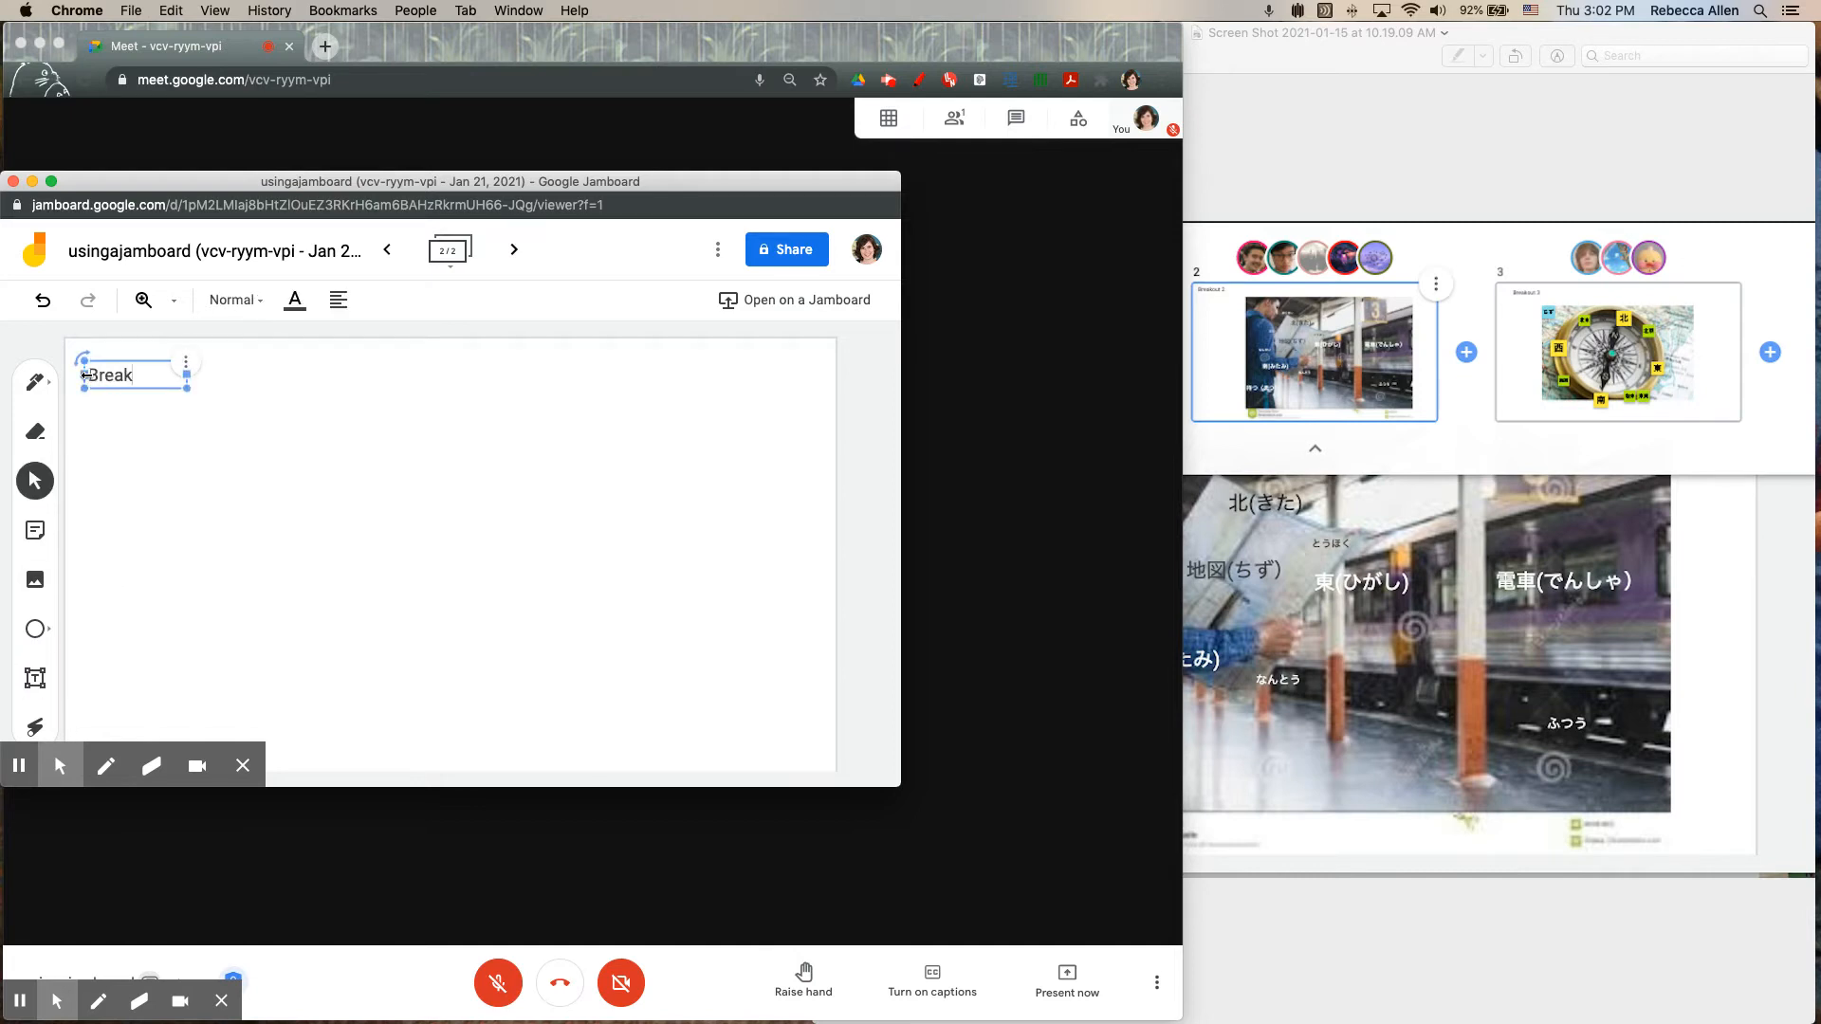
{"action": "type", "text": "out 2"}
{"action": "left_click", "coordinate": [510, 448]}
Switch to Preview and show the screenshot of the example breakout frames beside the whiteboard.
{"action": "left_click", "coordinate": [1347, 34]}
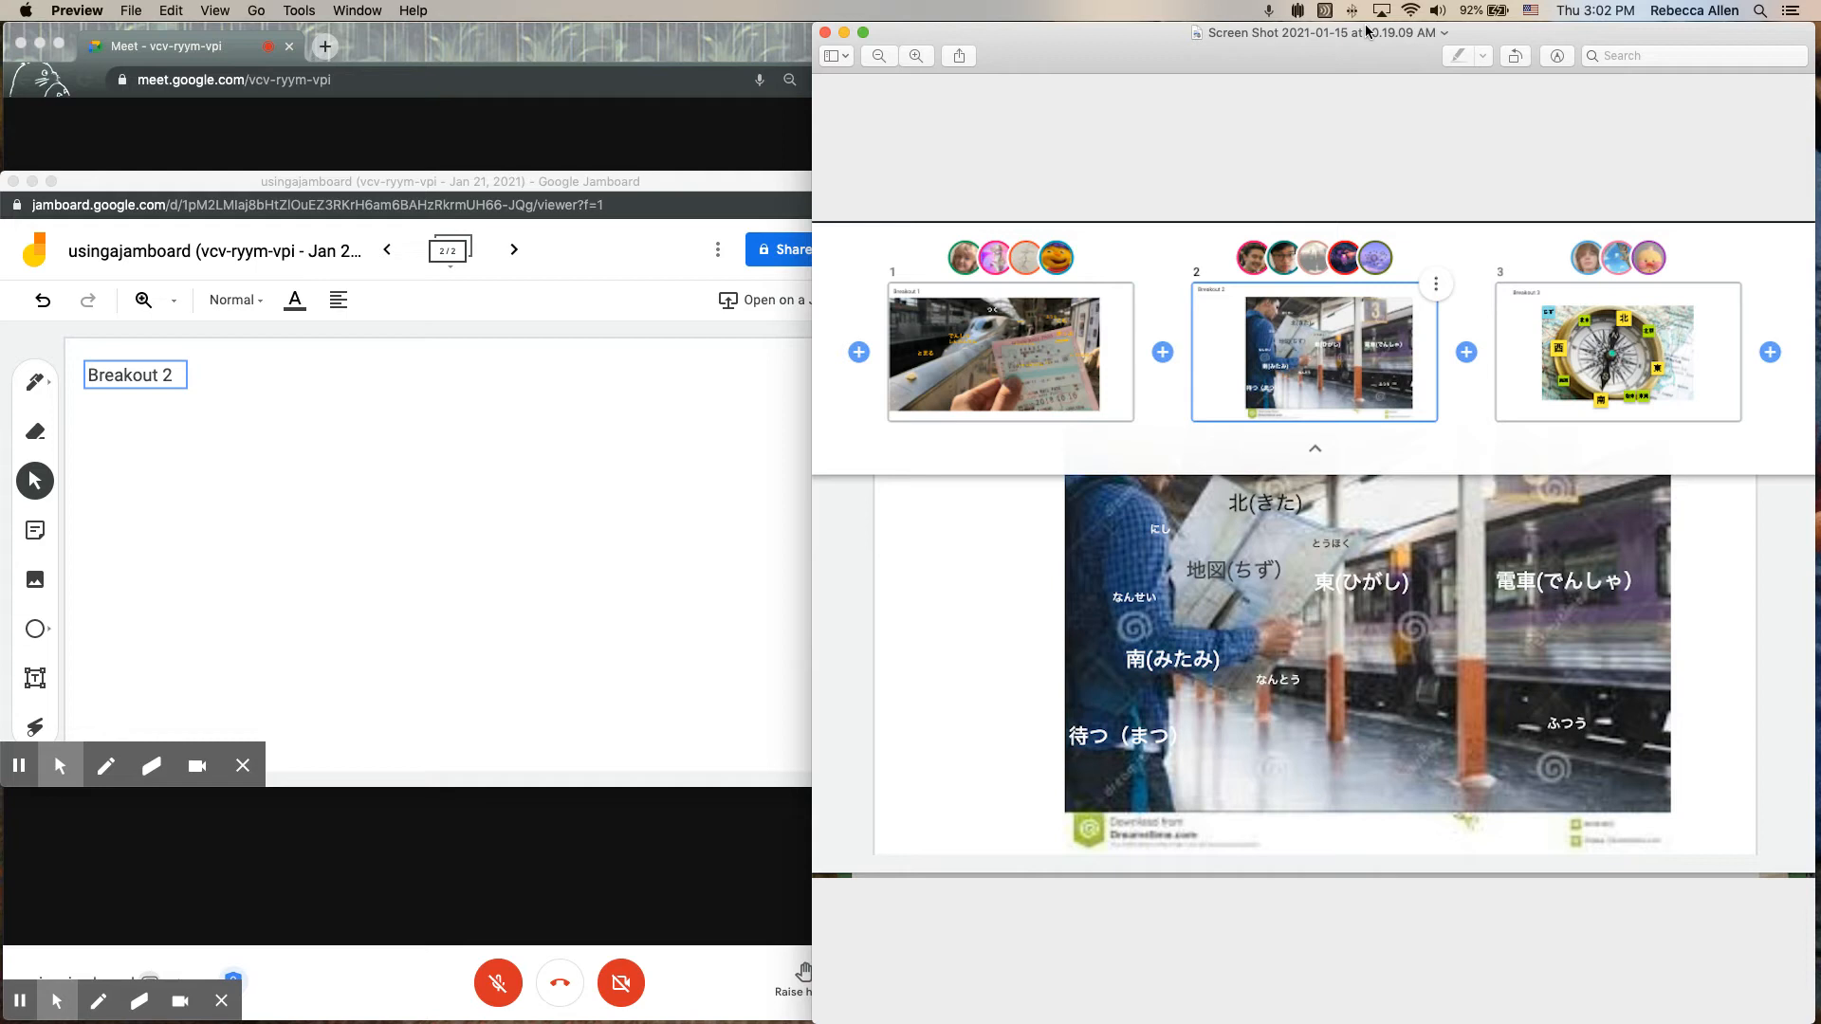
{"action": "left_click", "coordinate": [1366, 32]}
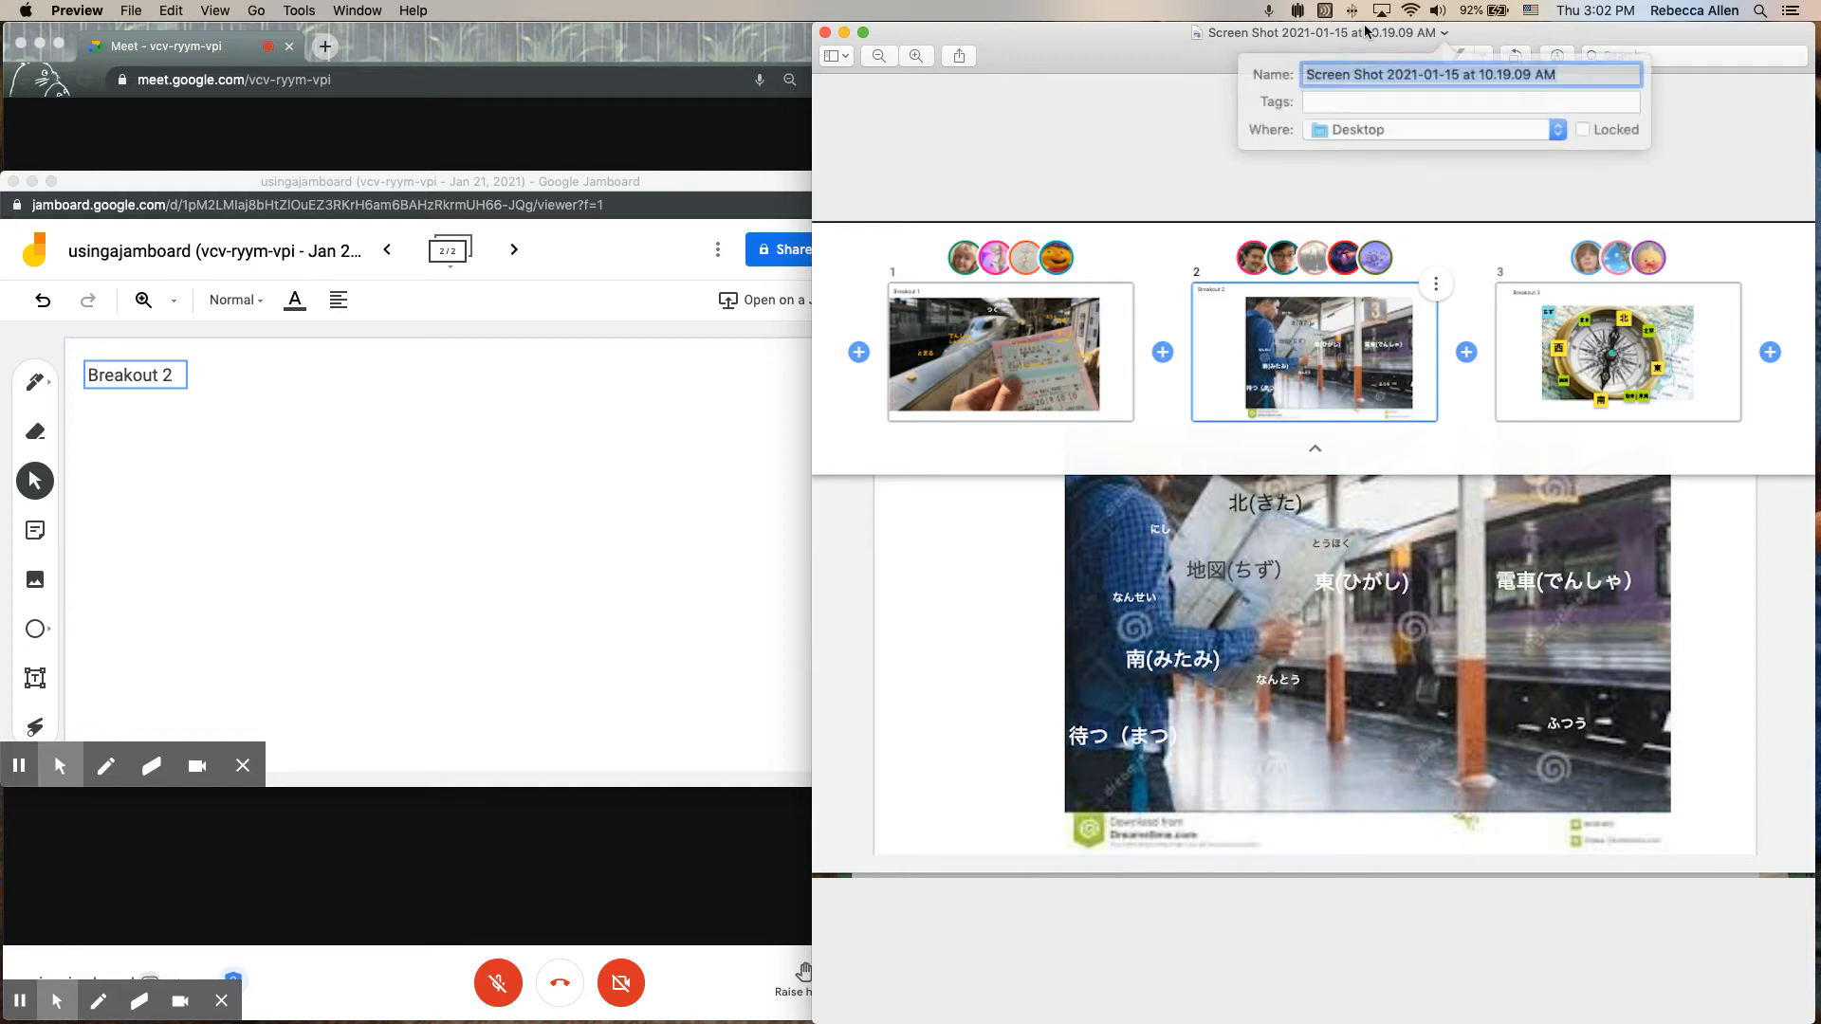
{"action": "left_click", "coordinate": [1122, 67]}
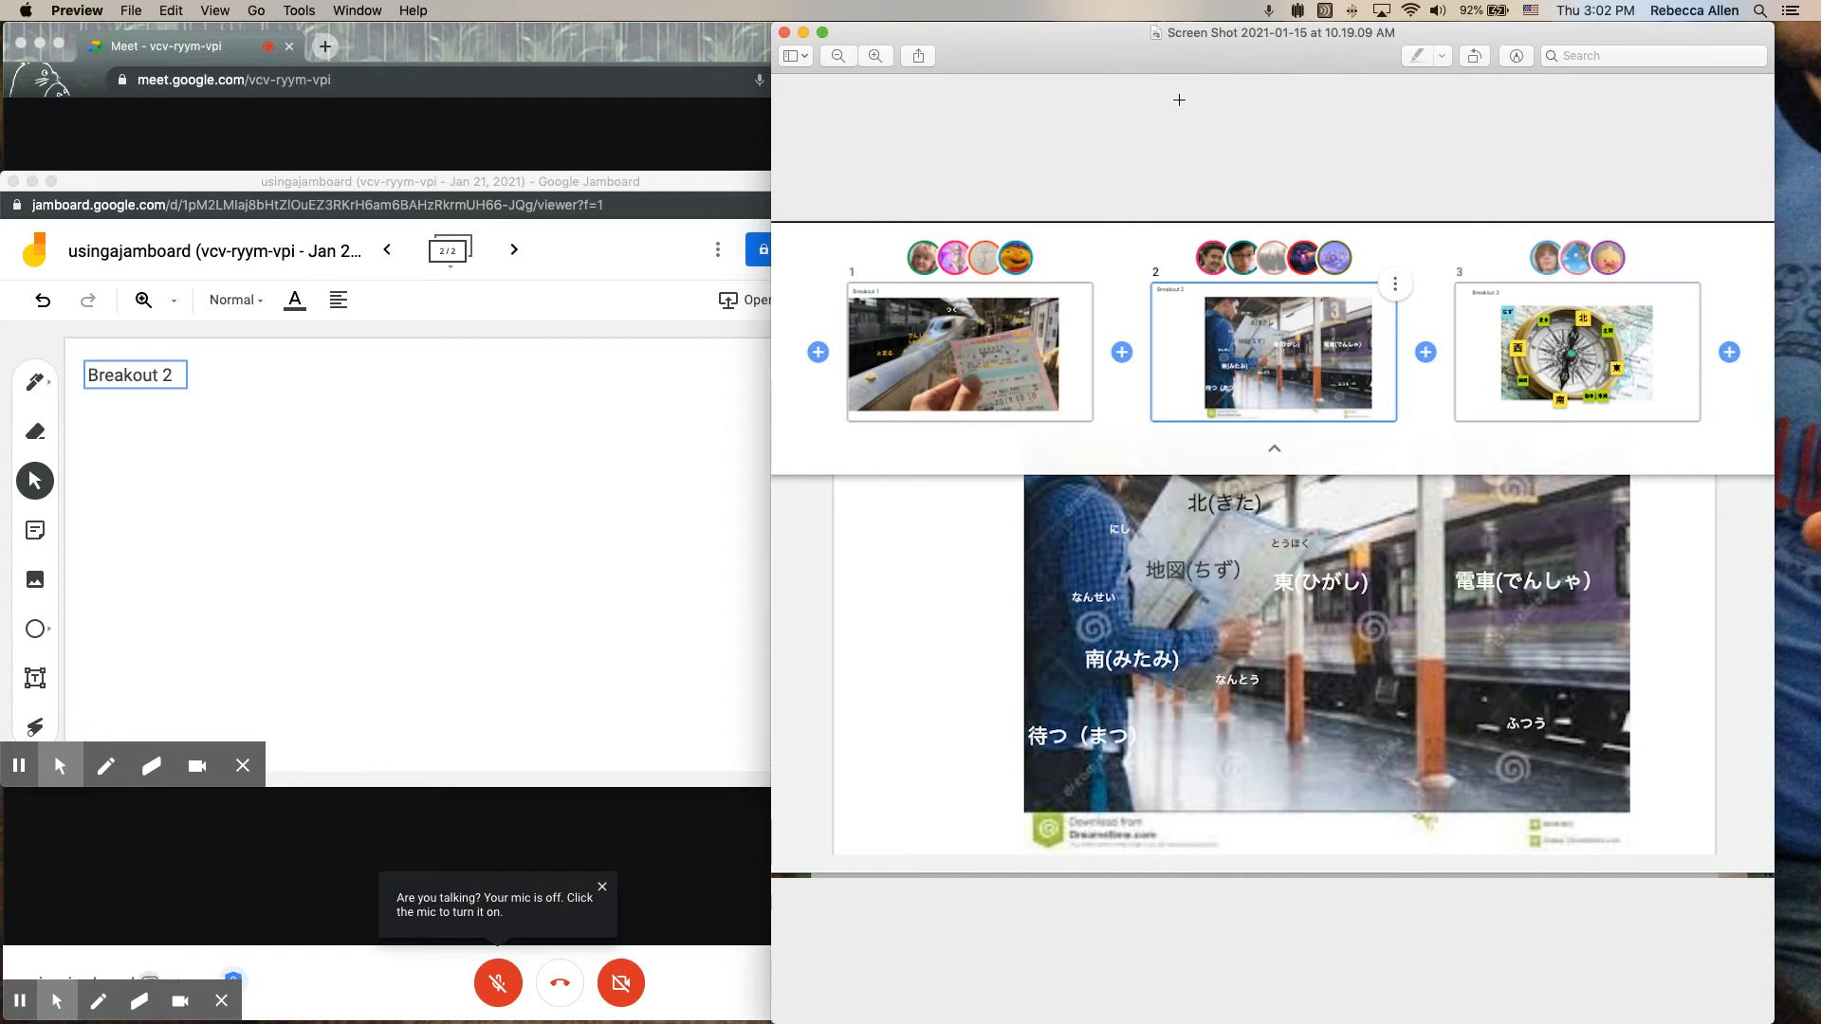
{"action": "left_click_drag", "start_coordinate": [1082, 40], "coordinate": [1146, 37]}
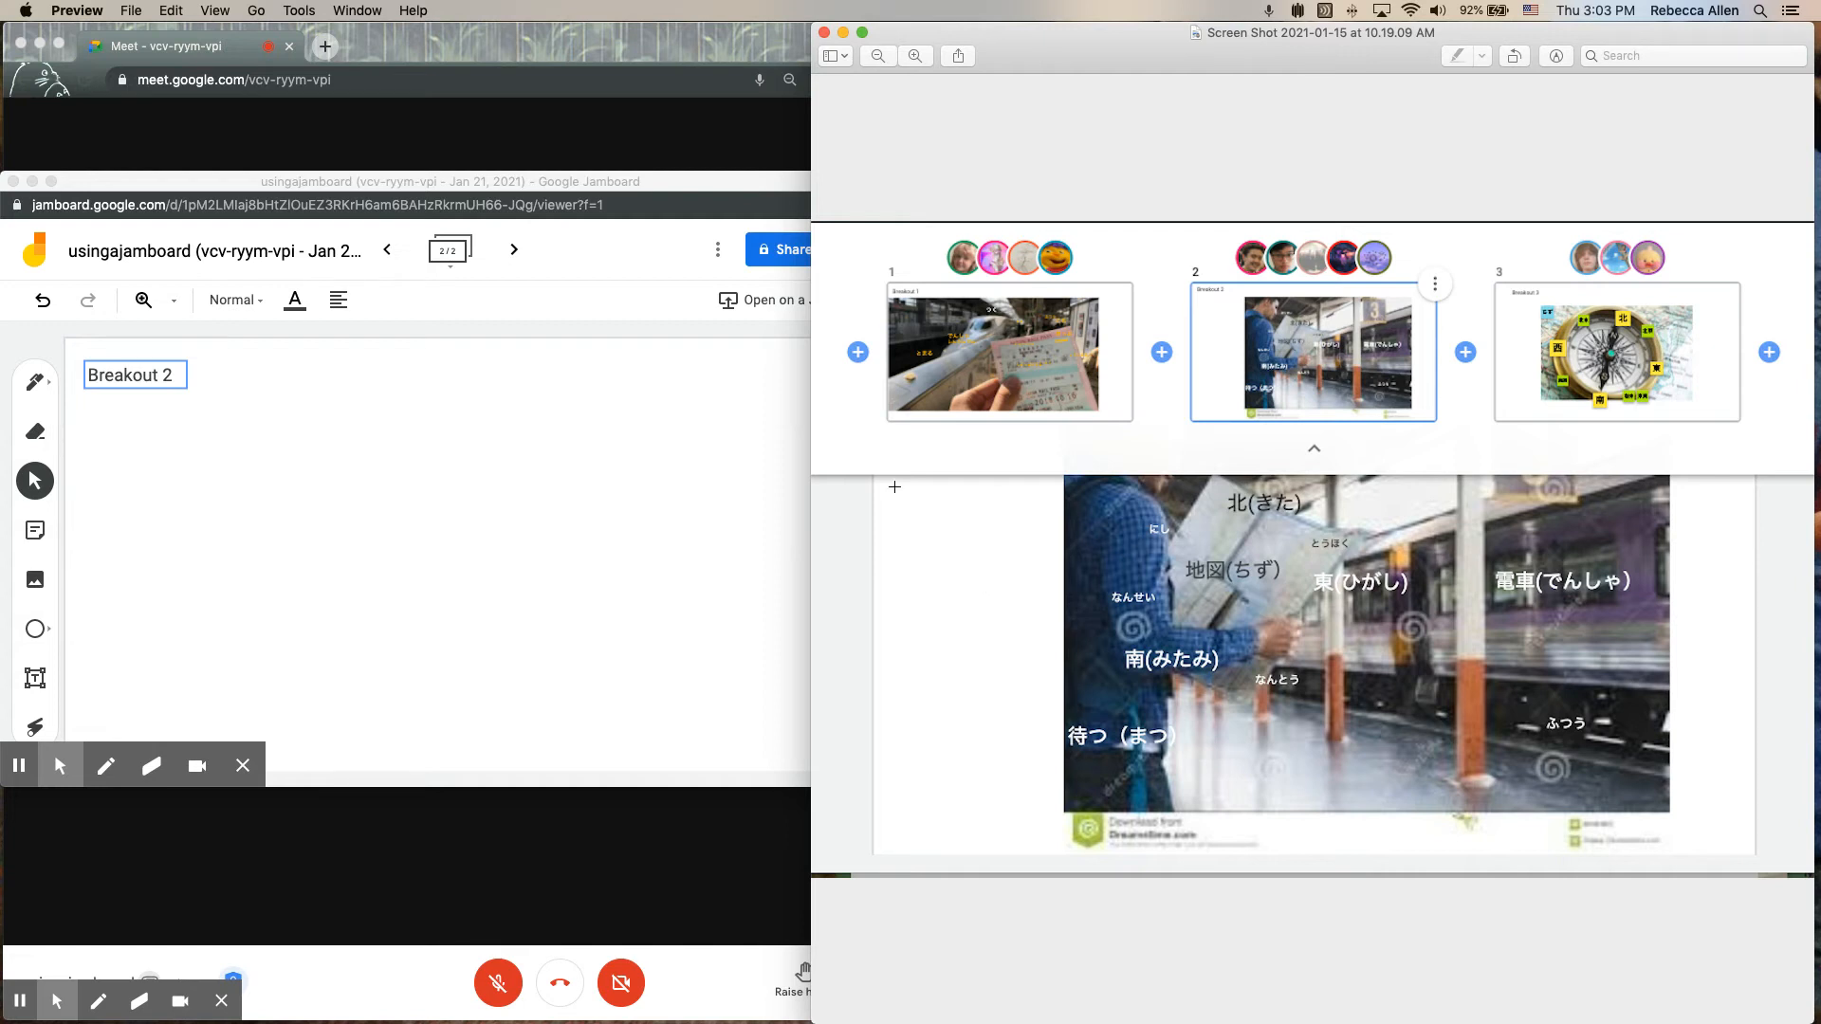
Return to the Jamboard whiteboard and open the Breakout 1 frame from the frame overview.
{"action": "left_click", "coordinate": [456, 255]}
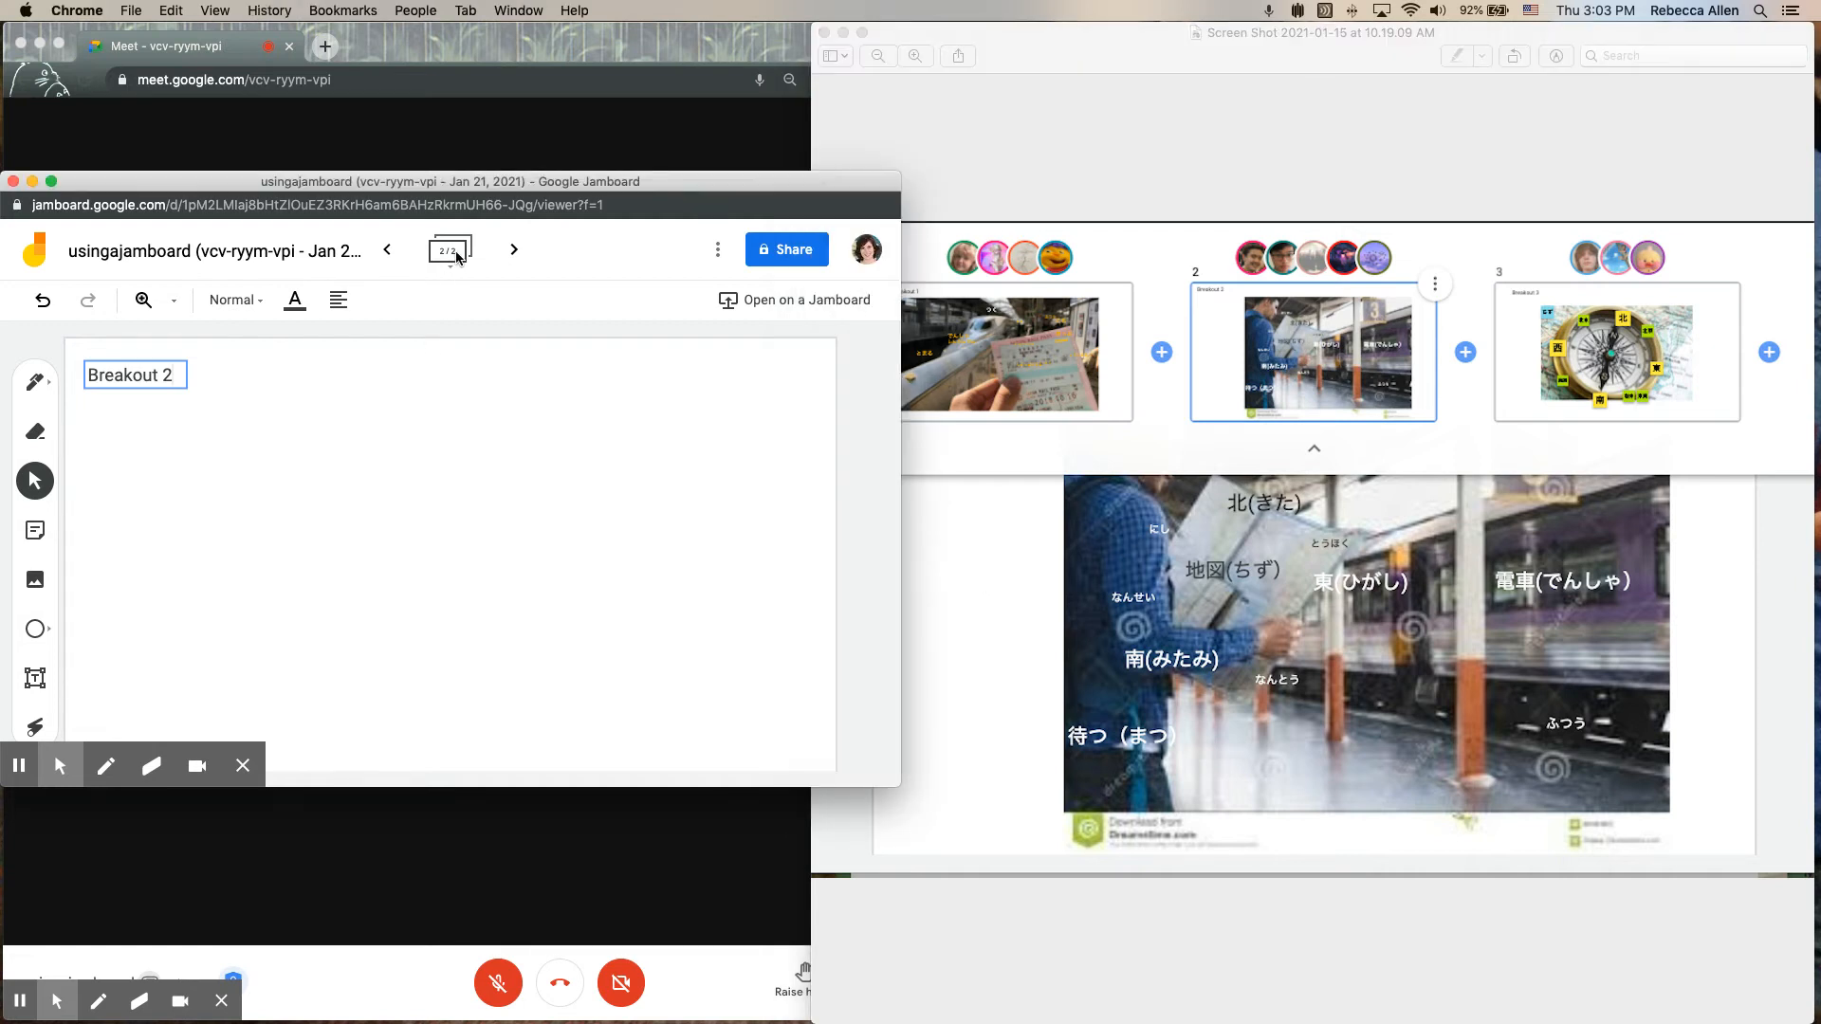
{"action": "left_click", "coordinate": [456, 255]}
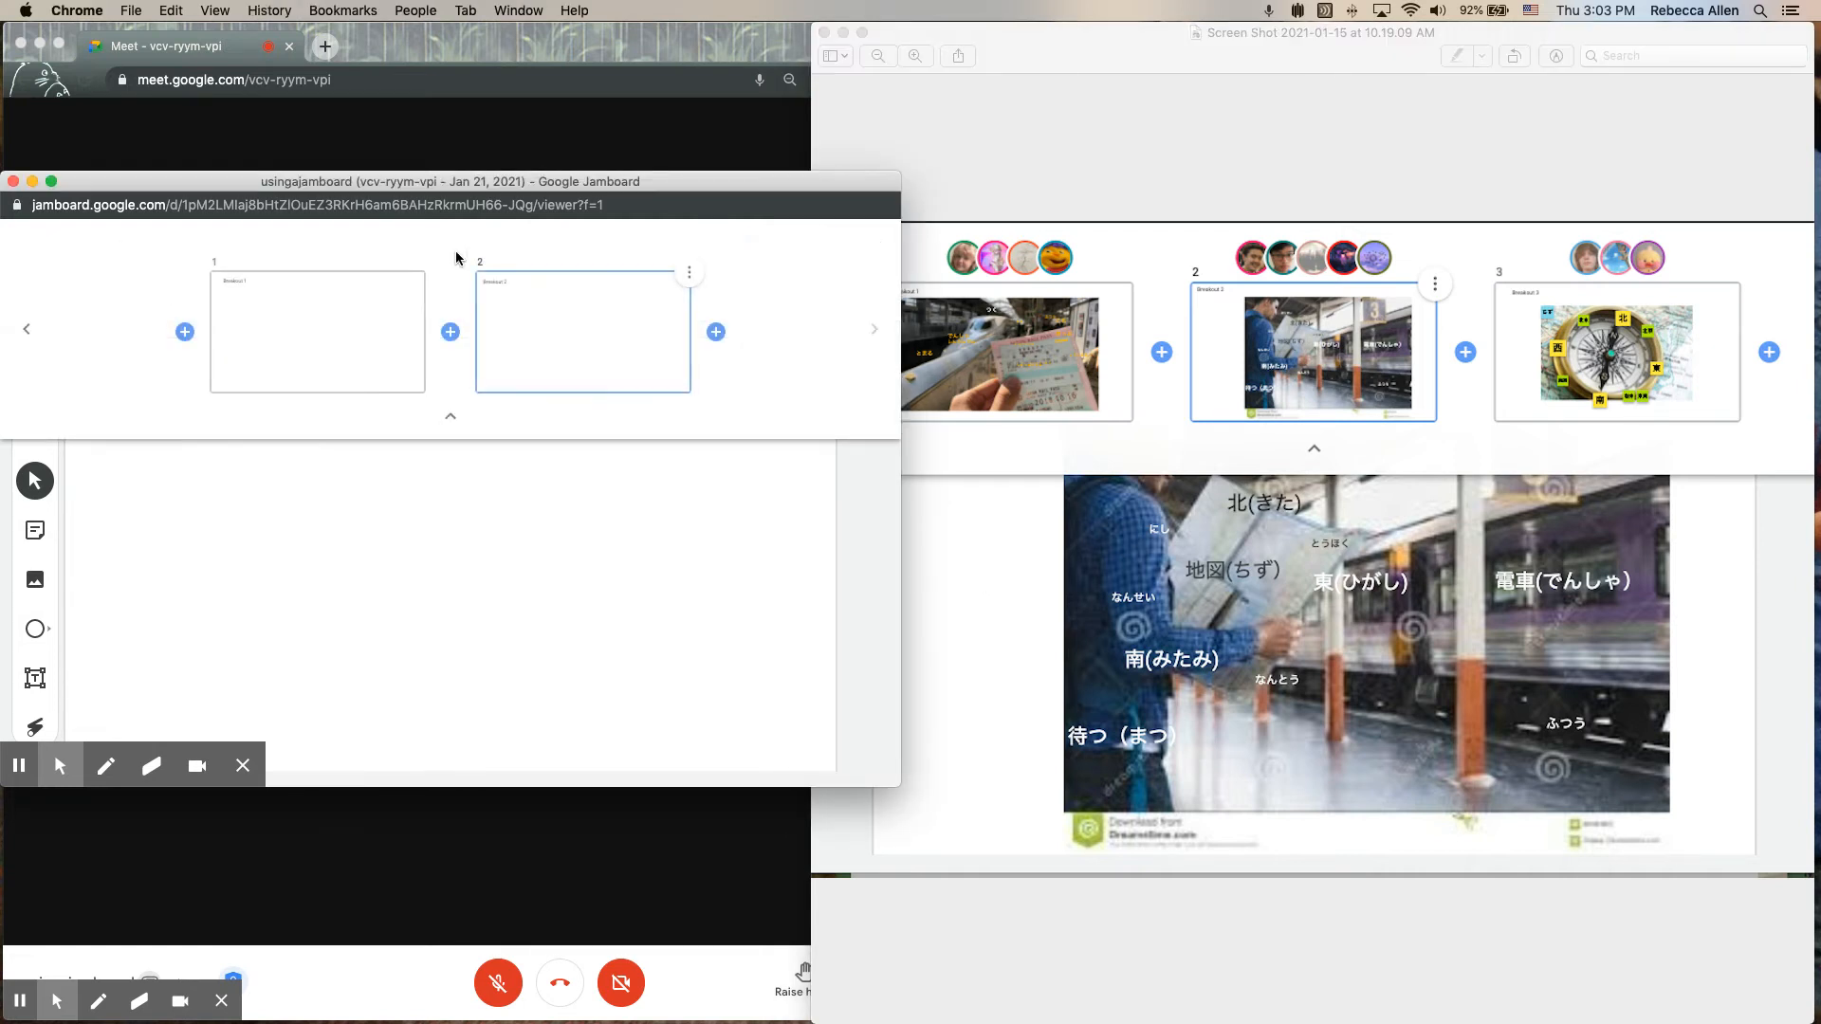
{"action": "left_click", "coordinate": [298, 327]}
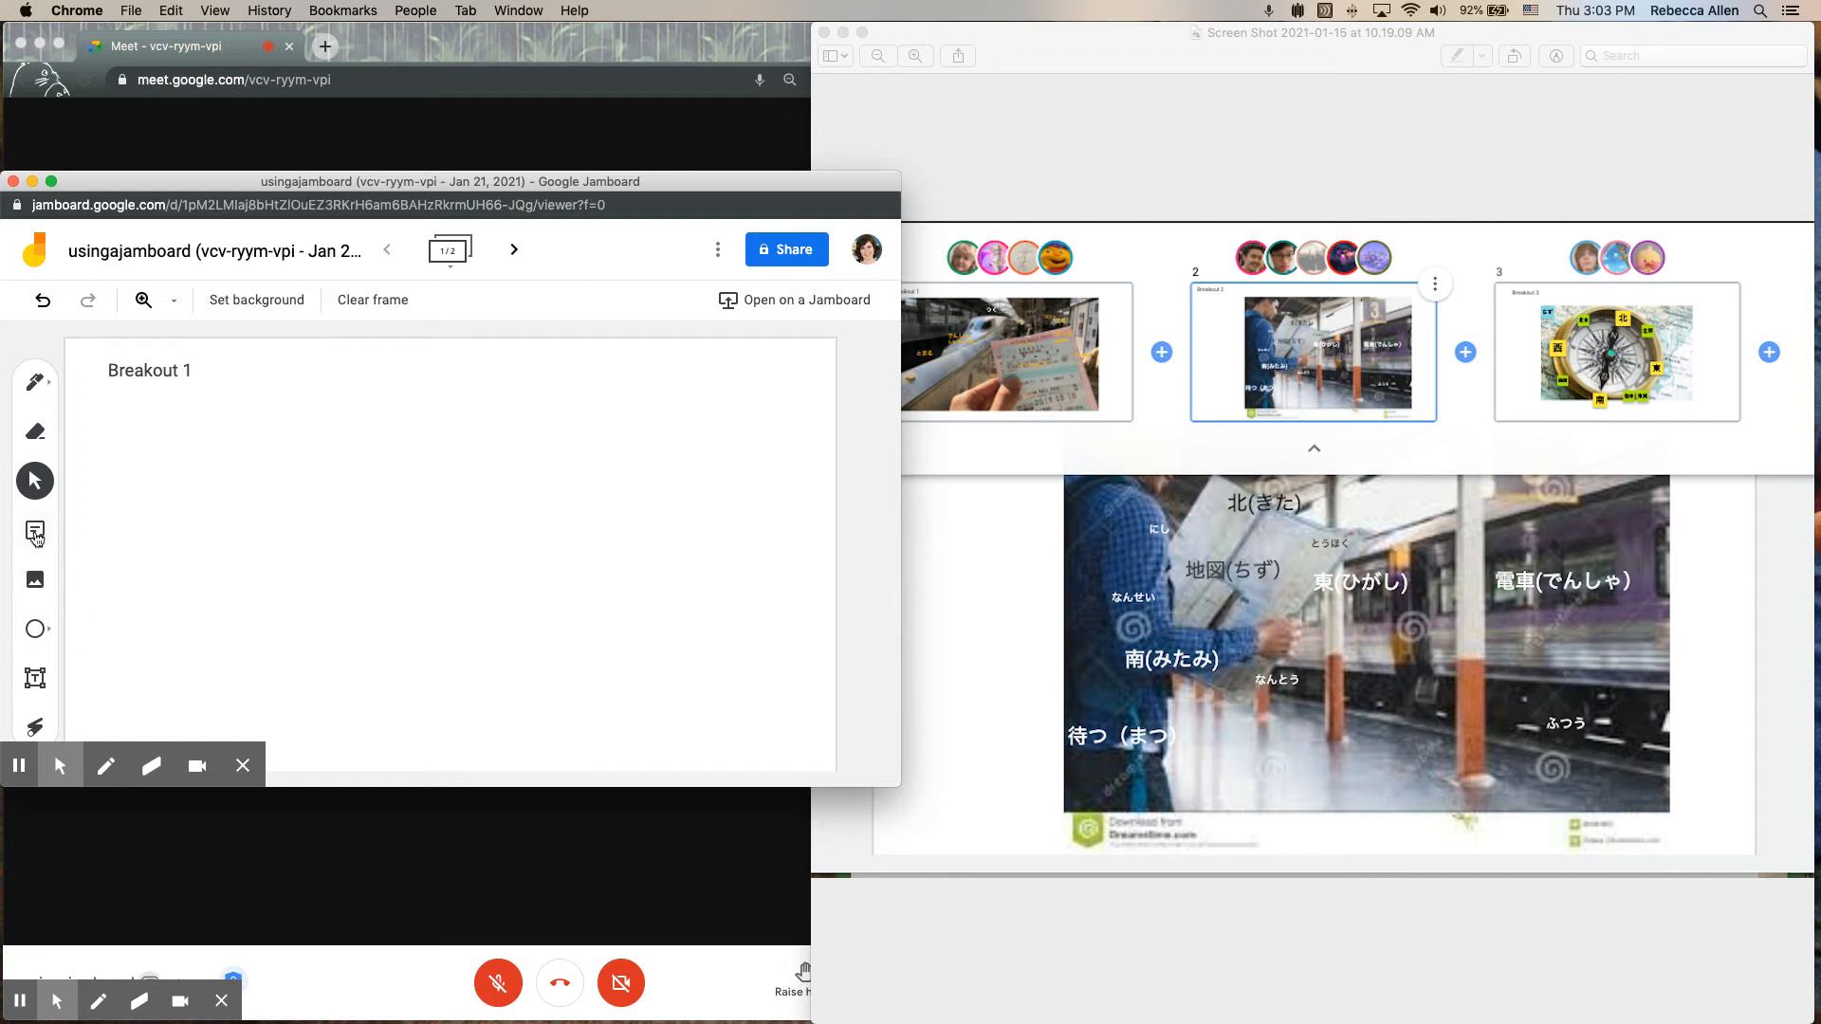
Add a yellow sticky note reading "Have you considered X?" and place it below the Breakout 1 label.
{"action": "left_click", "coordinate": [35, 532]}
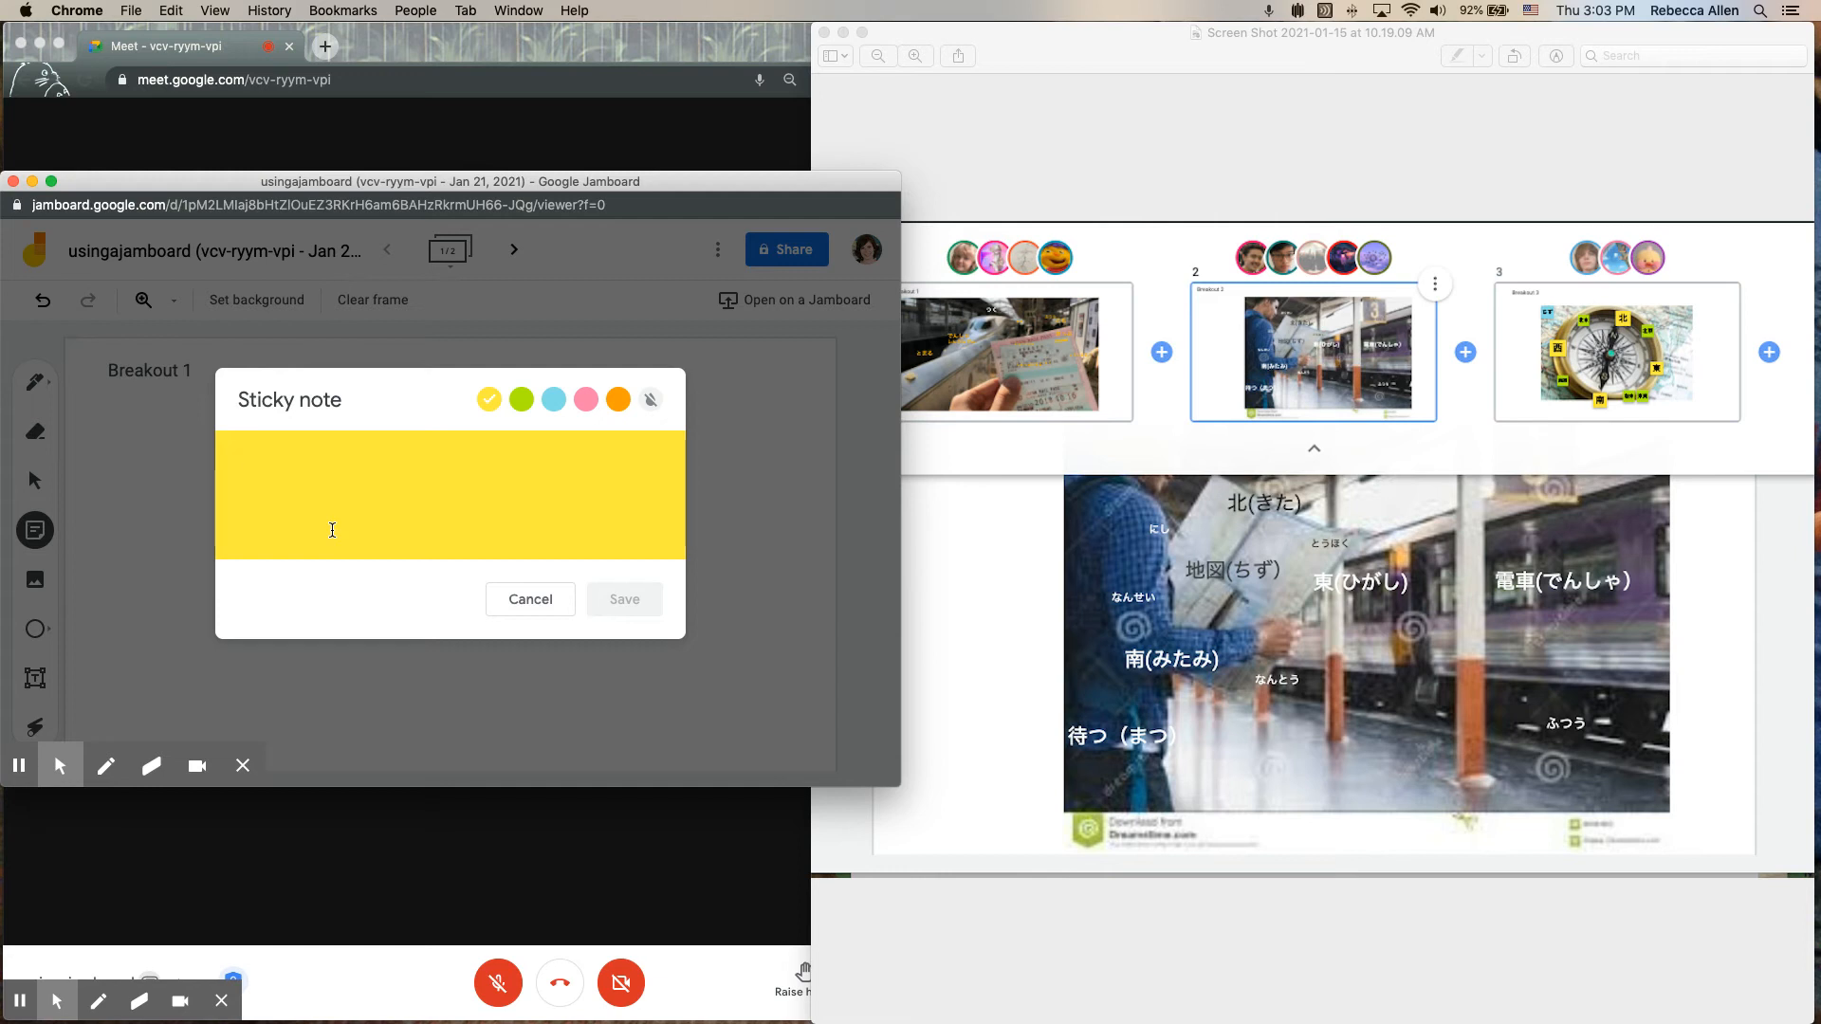
{"action": "type", "text": "Hav"}
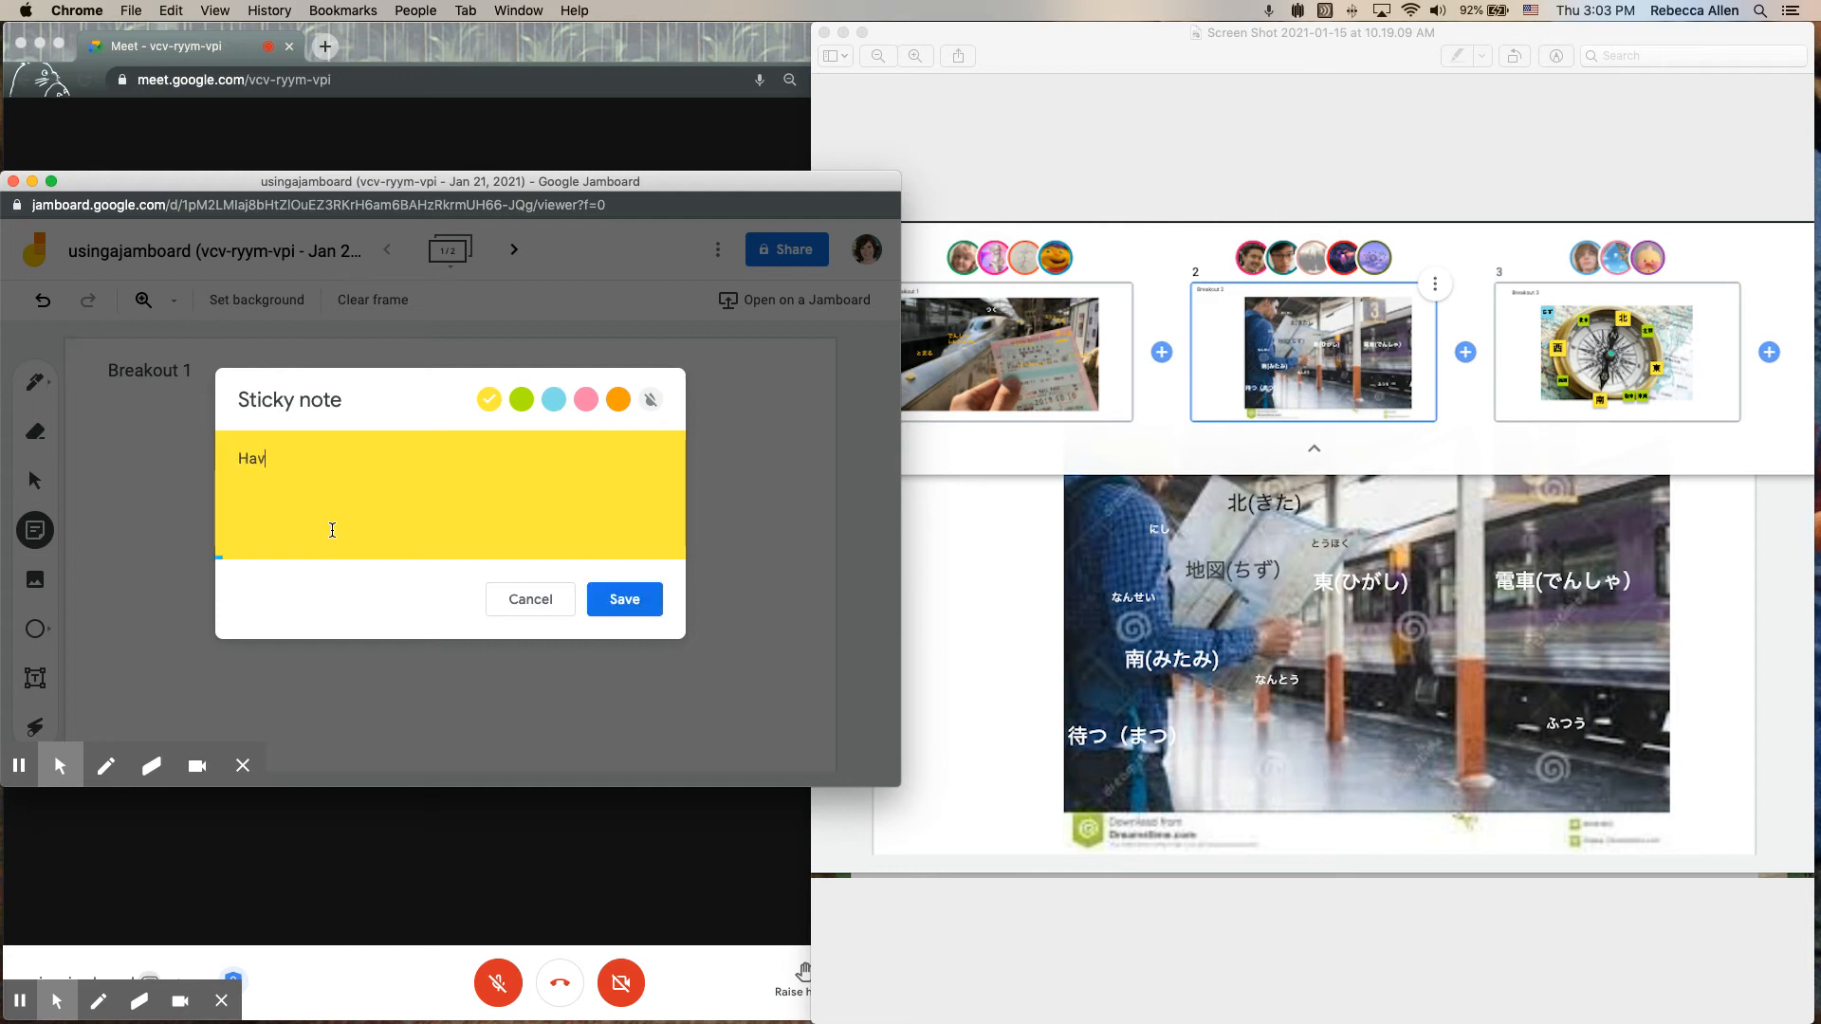
{"action": "type", "text": "e you considered X?"}
{"action": "left_click", "coordinate": [639, 605]}
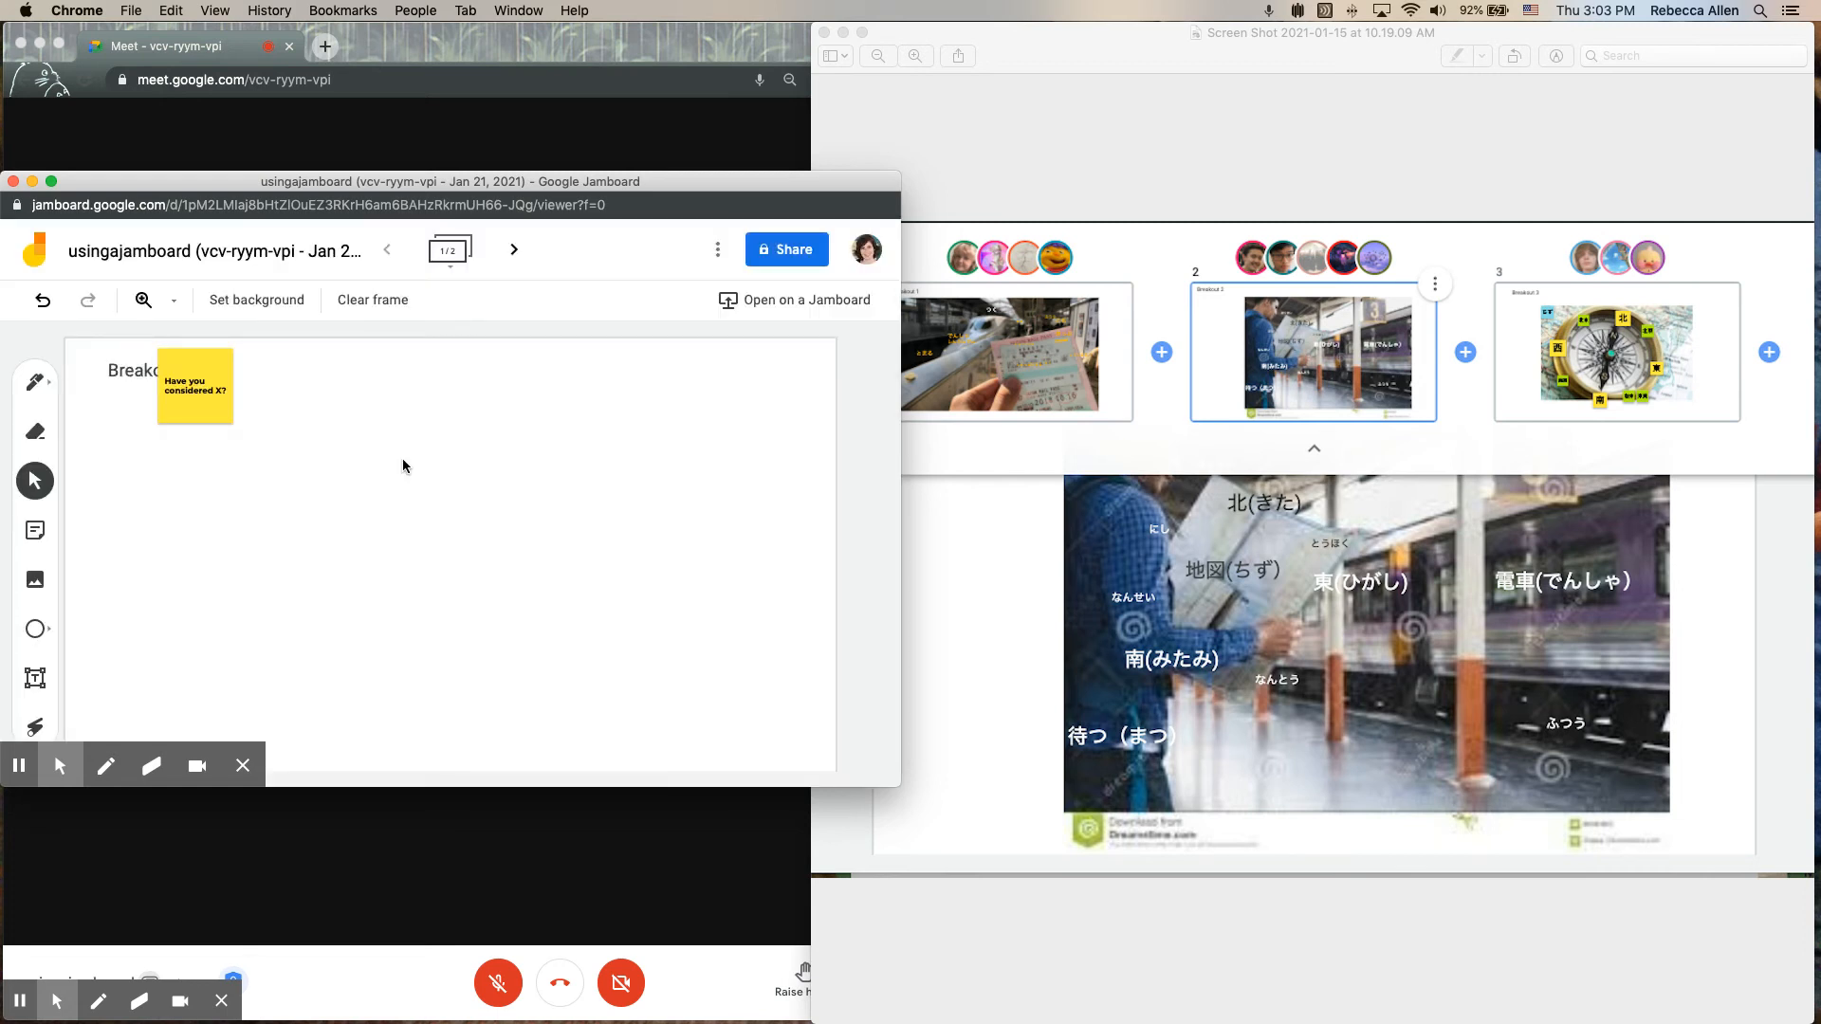
{"action": "left_click_drag", "start_coordinate": [195, 394], "coordinate": [187, 453]}
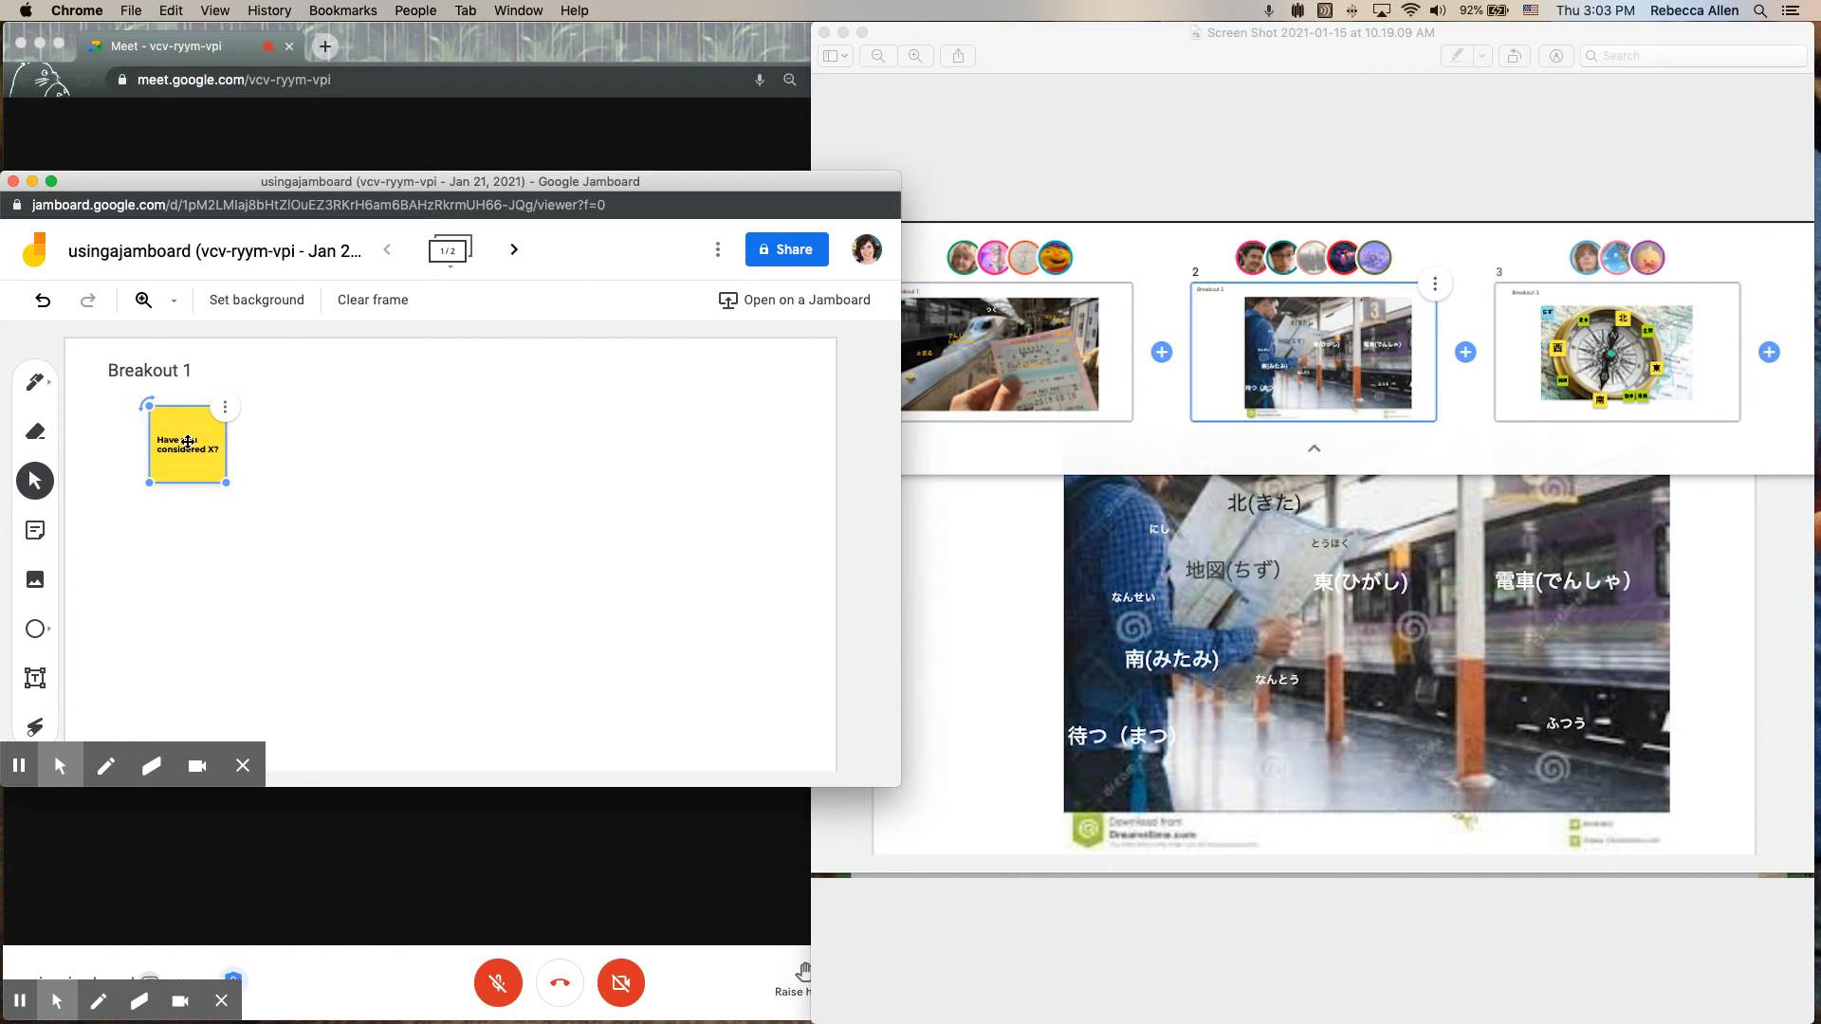
{"action": "left_click", "coordinate": [465, 737]}
Bring the example breakout frames screenshot in Preview back to the front.
{"action": "left_click", "coordinate": [1163, 300]}
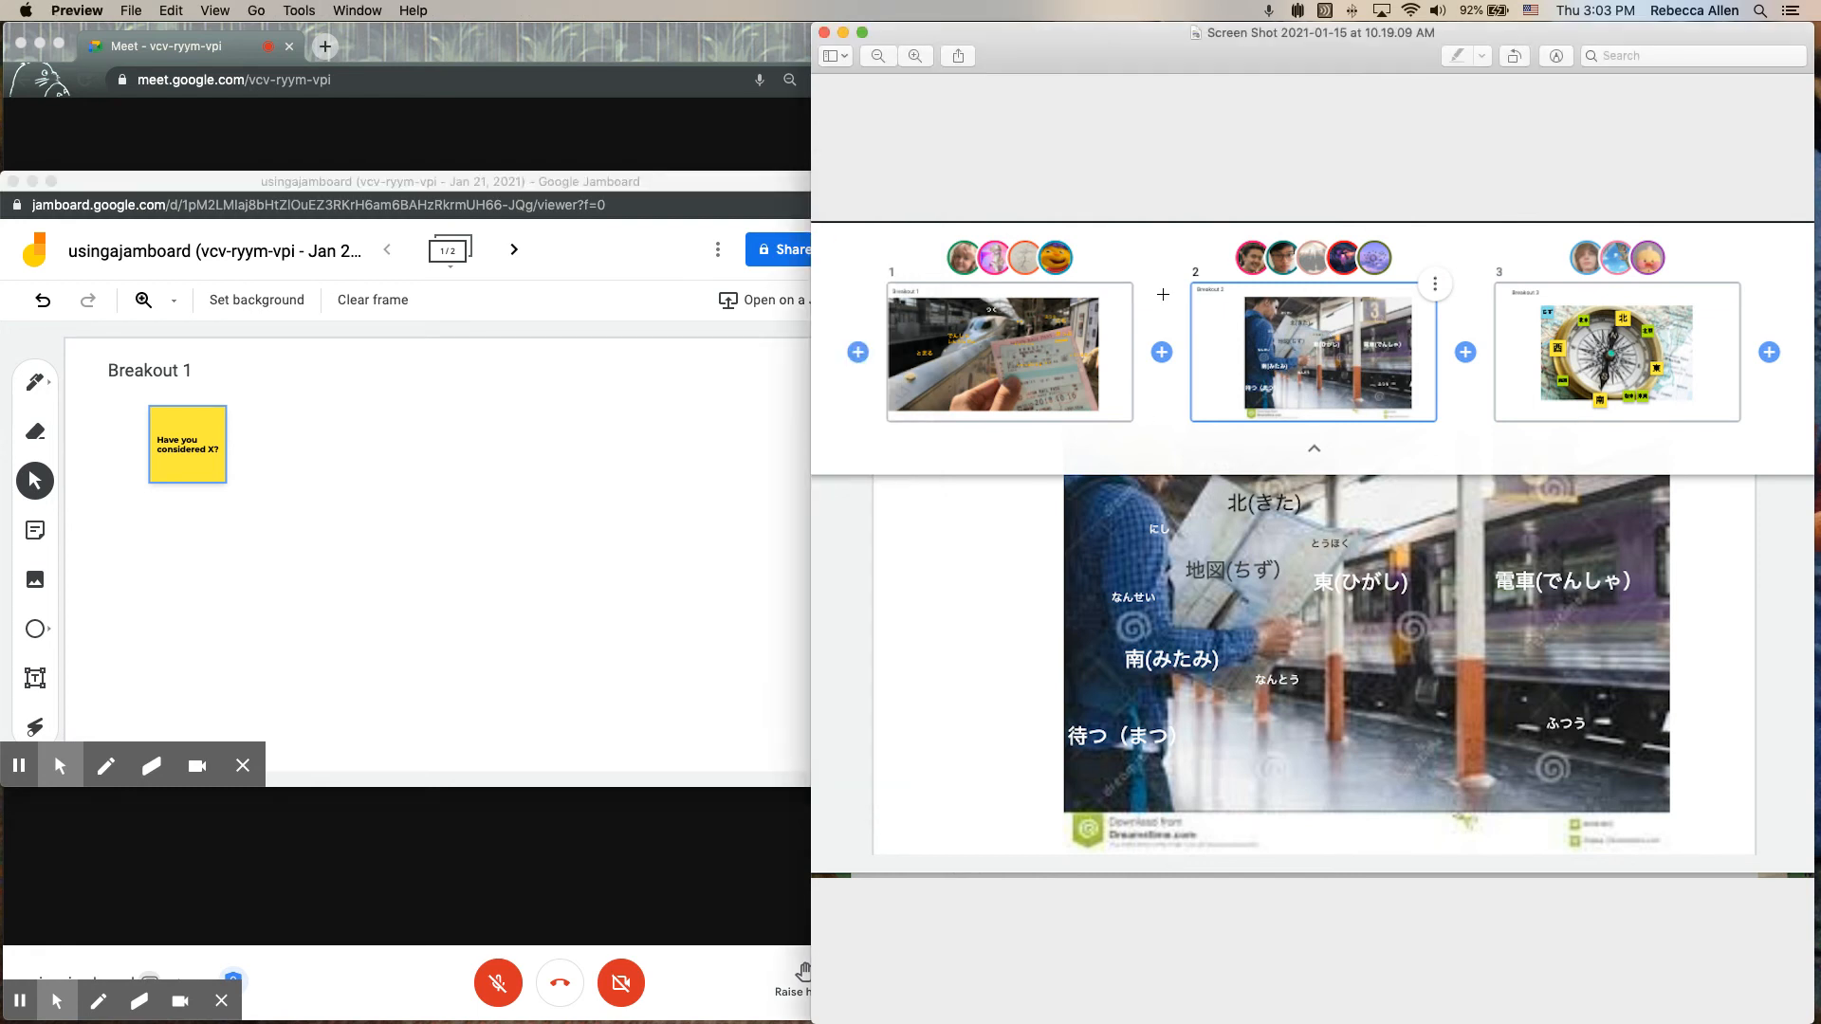